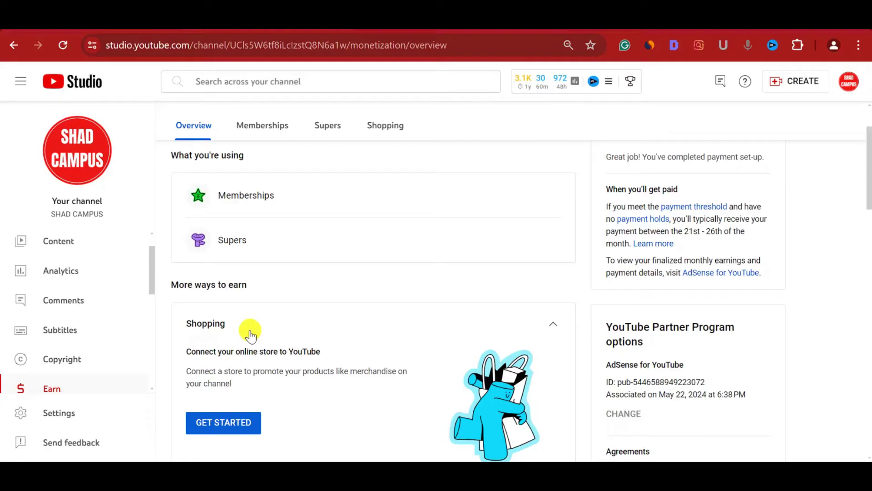
- Scroll back up the Earn overview in YouTube Studio
scroll(250, 335, "up", 2)
- Go through Content and Dashboard to Earn, then start Shopping setup from its GET STARTED card
left_click(67, 244)
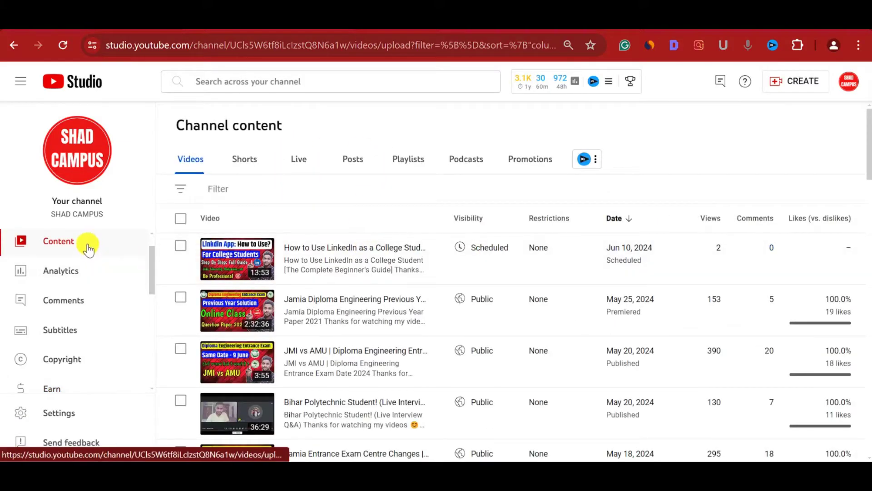
scroll(88, 249, "up", 1)
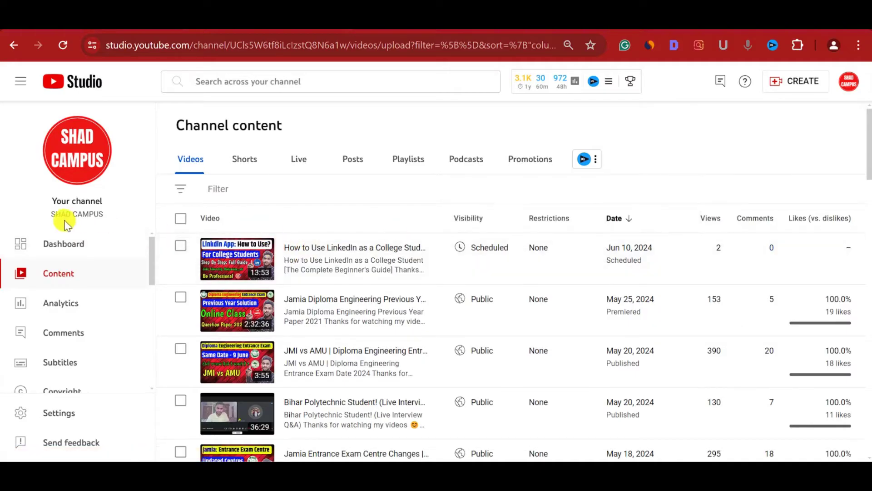
left_click(67, 246)
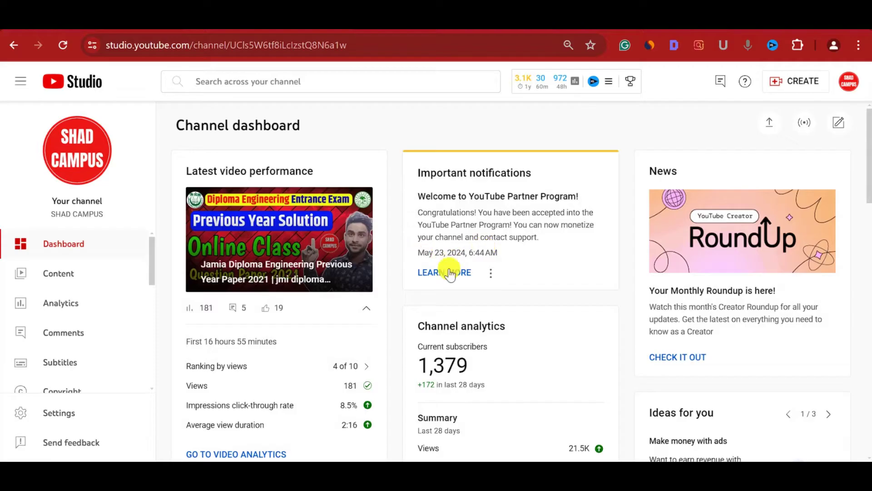
scroll(101, 305, "down", 2)
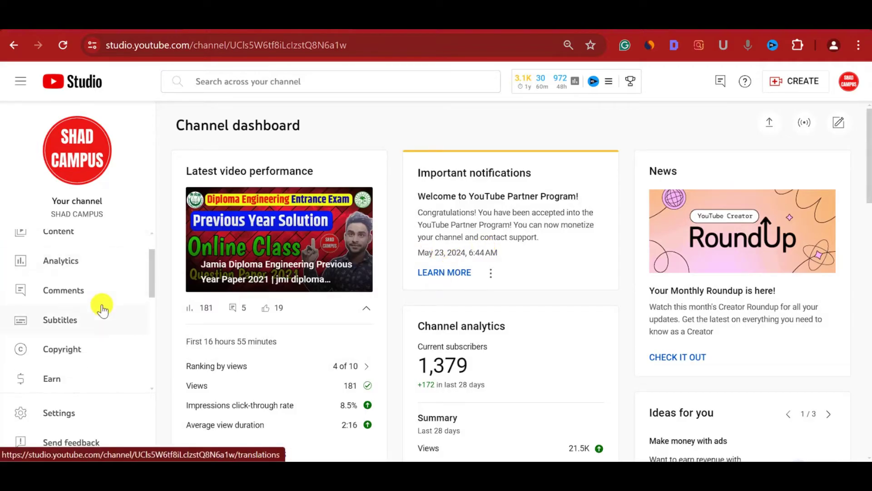
scroll(80, 346, "down", 1)
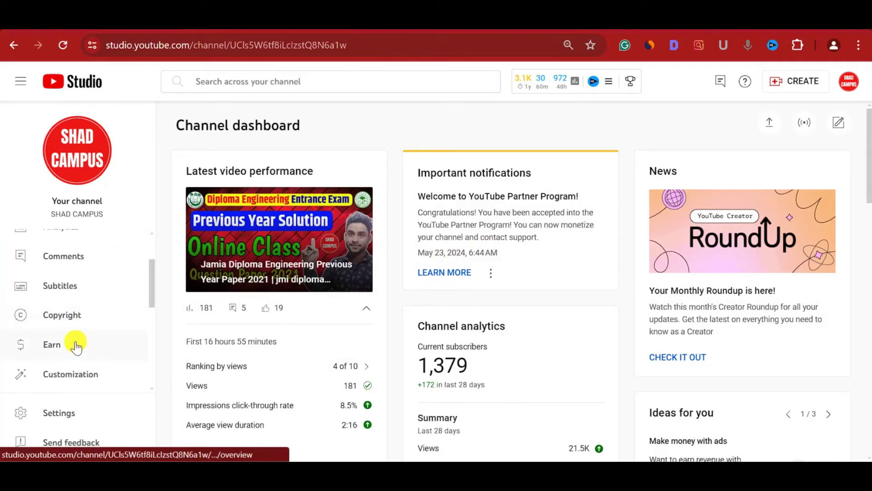
left_click(76, 346)
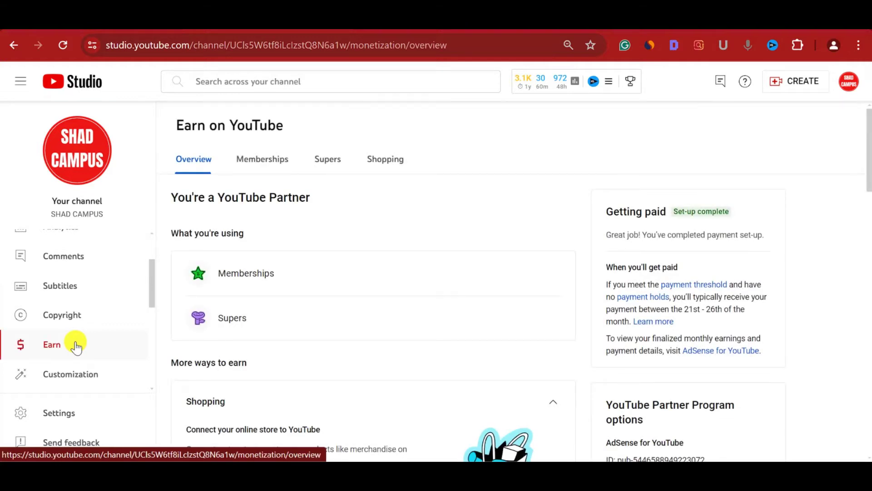
scroll(335, 338, "down", 2)
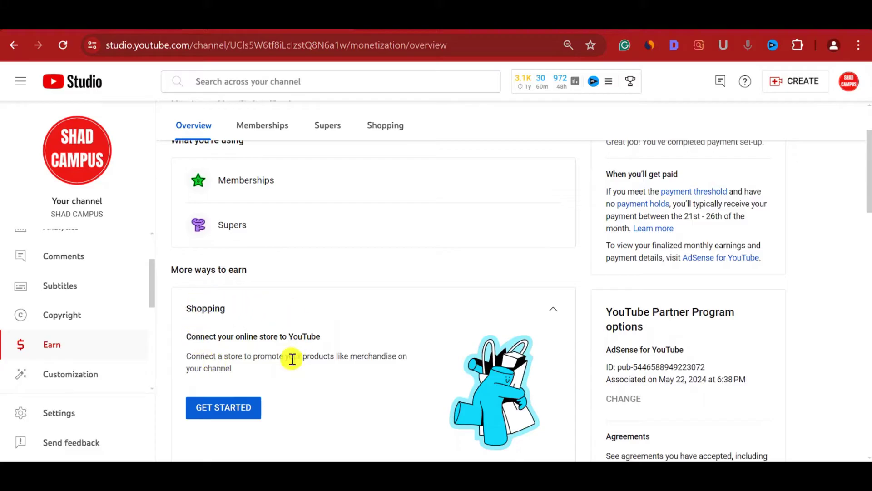
left_click(237, 410)
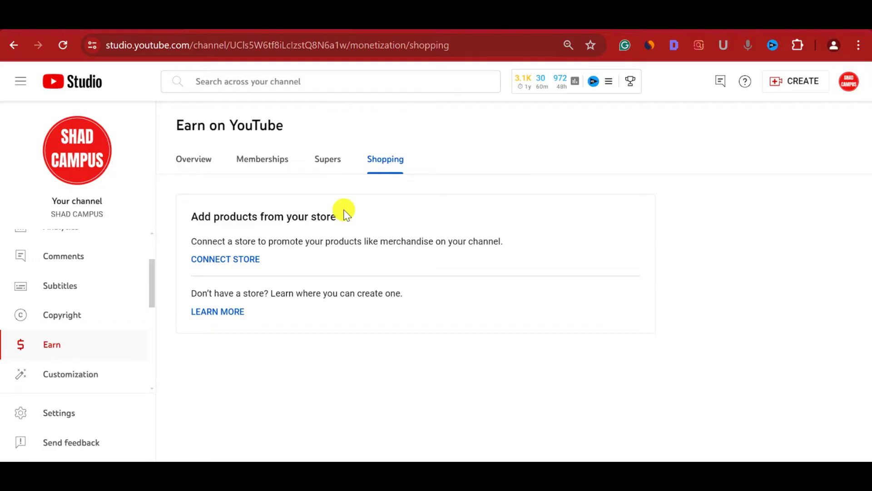
- Start connecting a store with CONNECT STORE
left_click(224, 260)
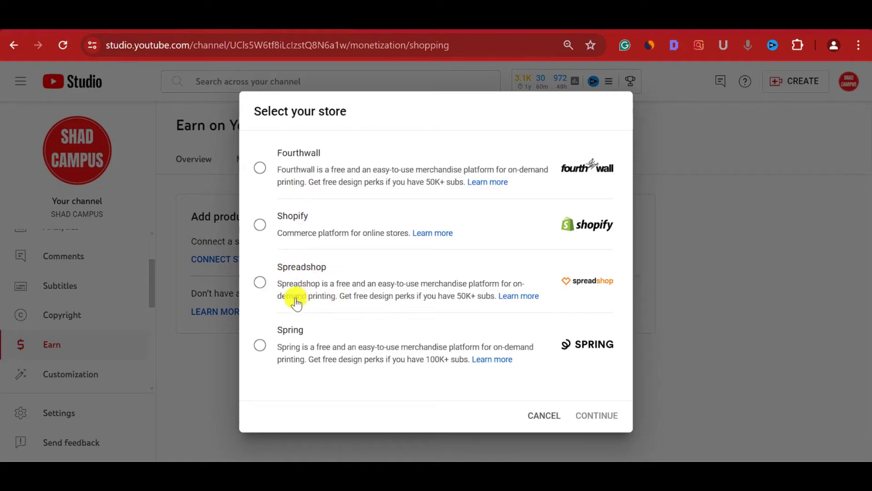
- Link Spreadshop after agreeing to all merchandise shelf terms, then reopen and cancel the store list
left_click(258, 286)
left_click(609, 416)
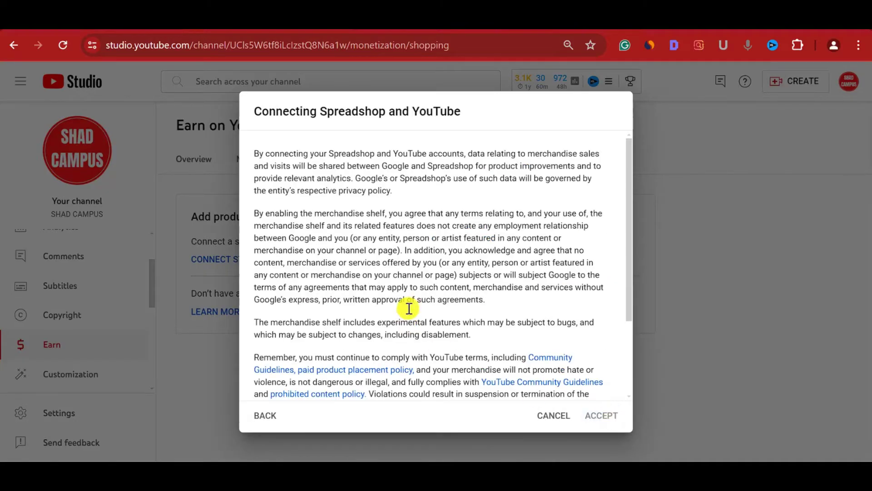
scroll(406, 318, "down", 3)
left_click(261, 377)
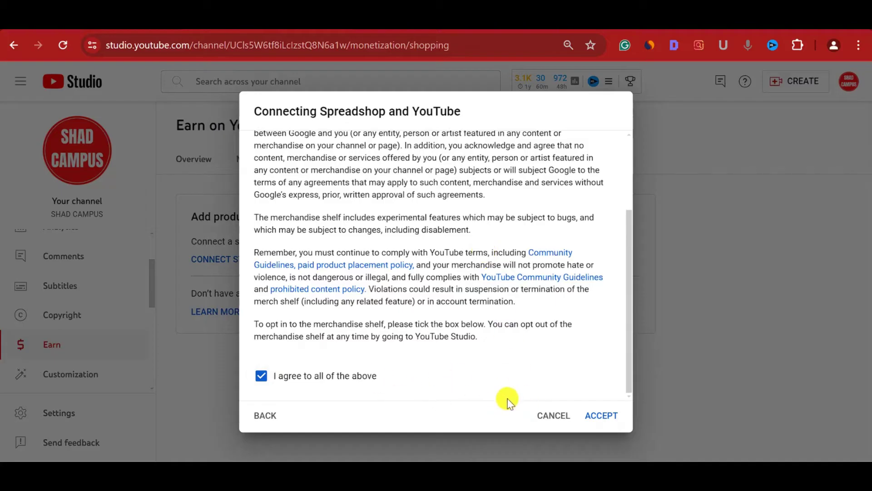
left_click(601, 416)
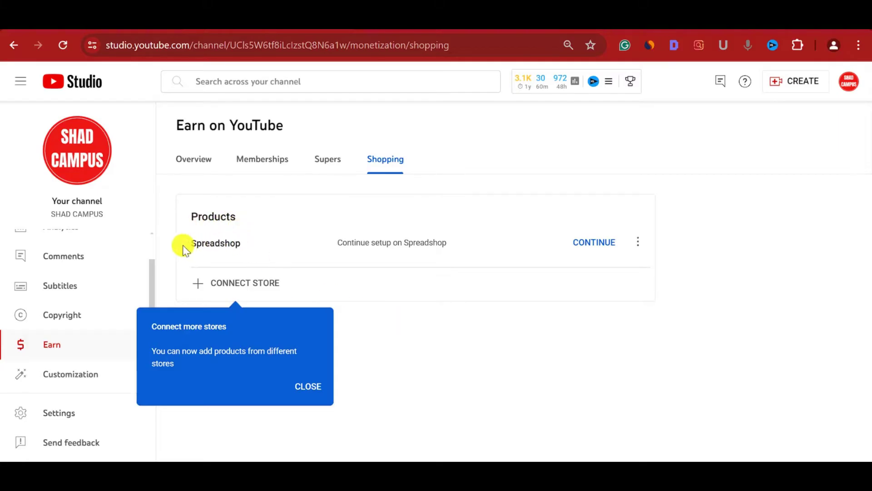
left_click(198, 283)
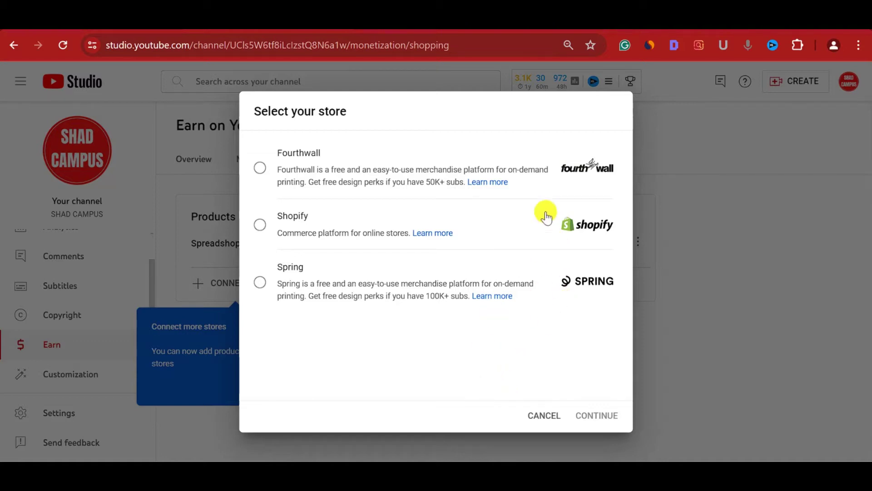
left_click(551, 415)
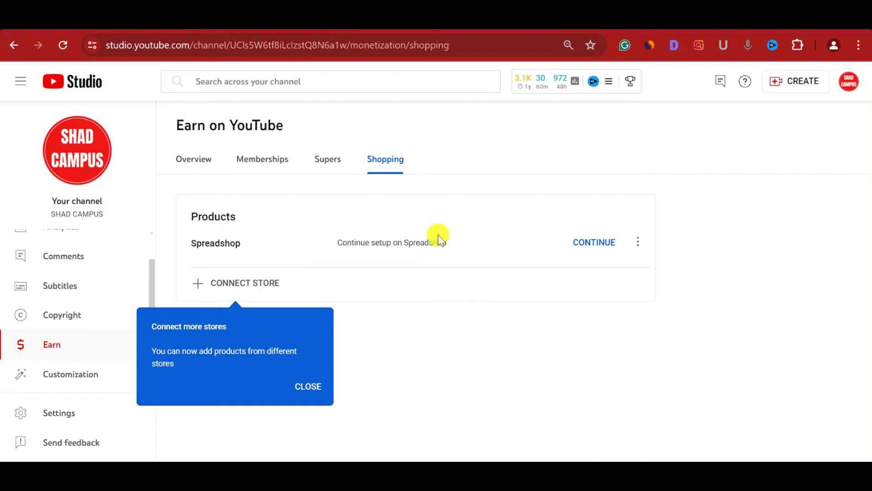
- Continue to Spreadshop, accept cookies, begin sign-up and submit India as country of residence
left_click(583, 245)
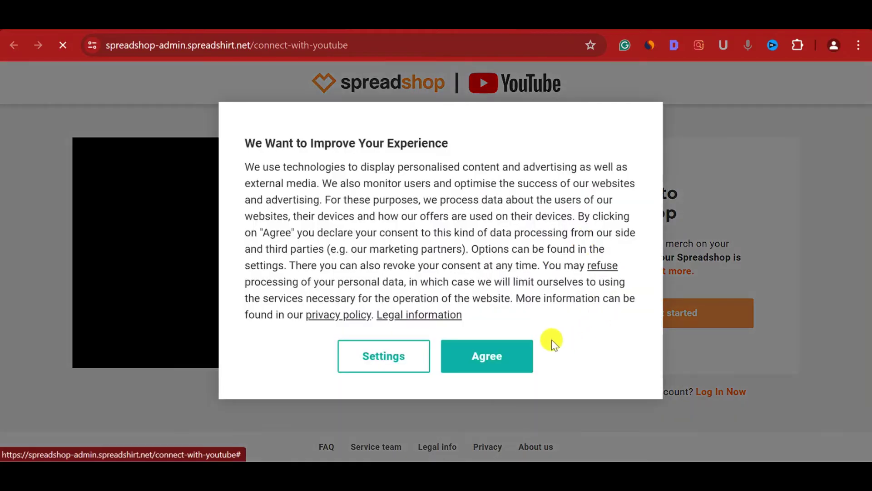
left_click(502, 364)
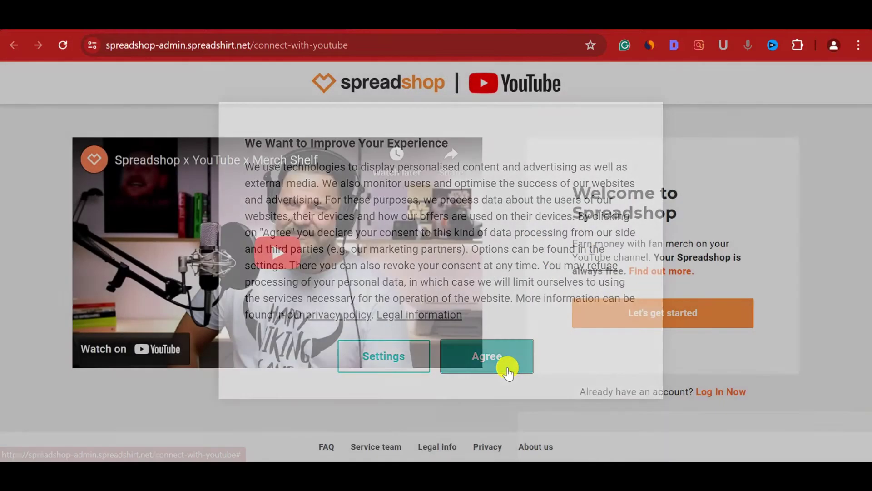
left_click(710, 313)
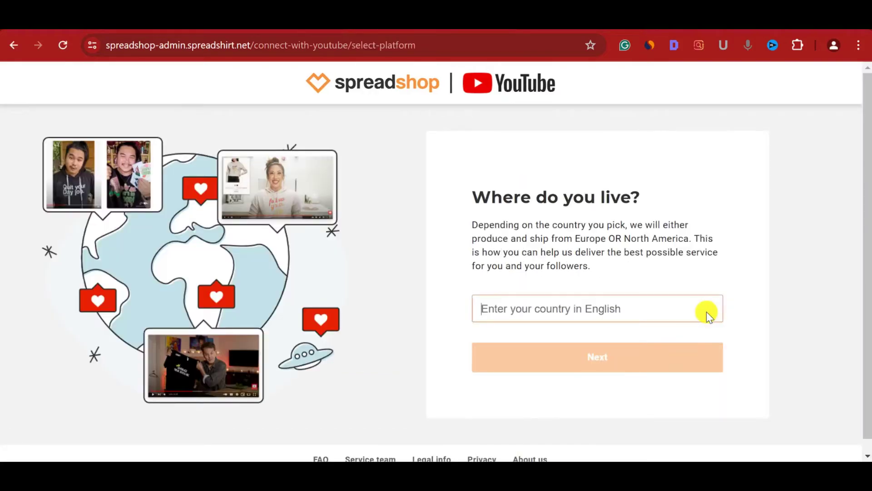
left_click(663, 314)
type("In")
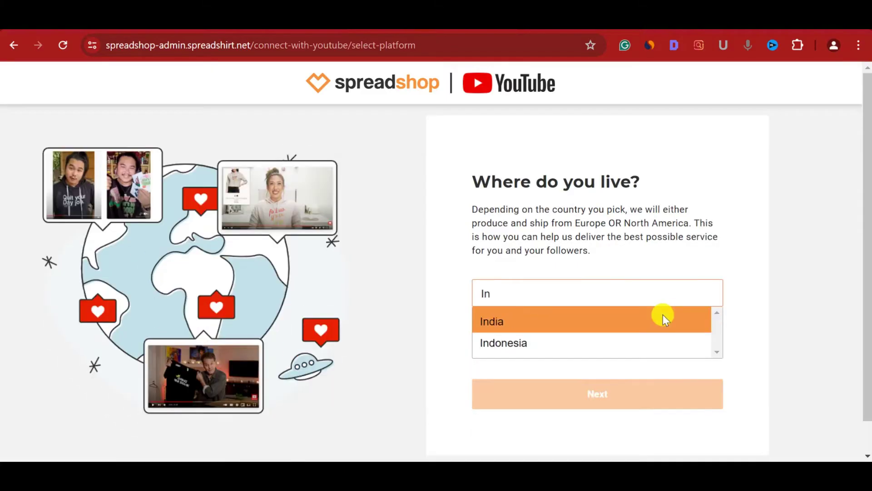
left_click(662, 315)
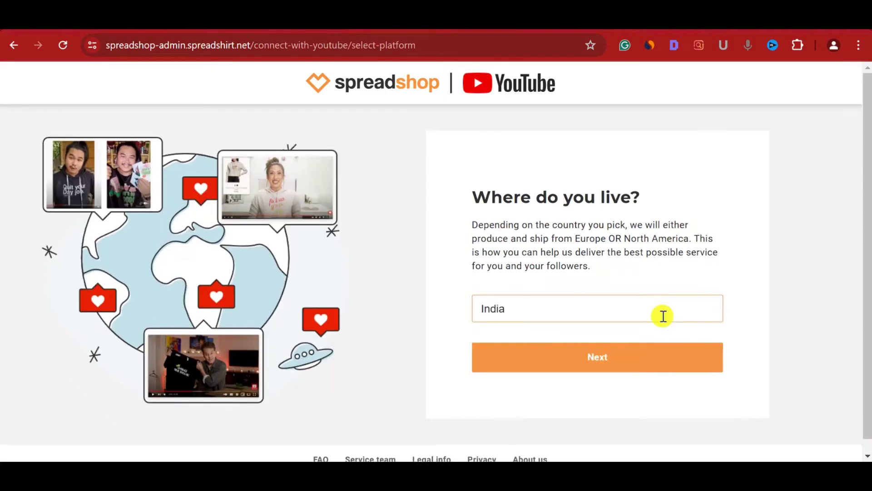
left_click(642, 357)
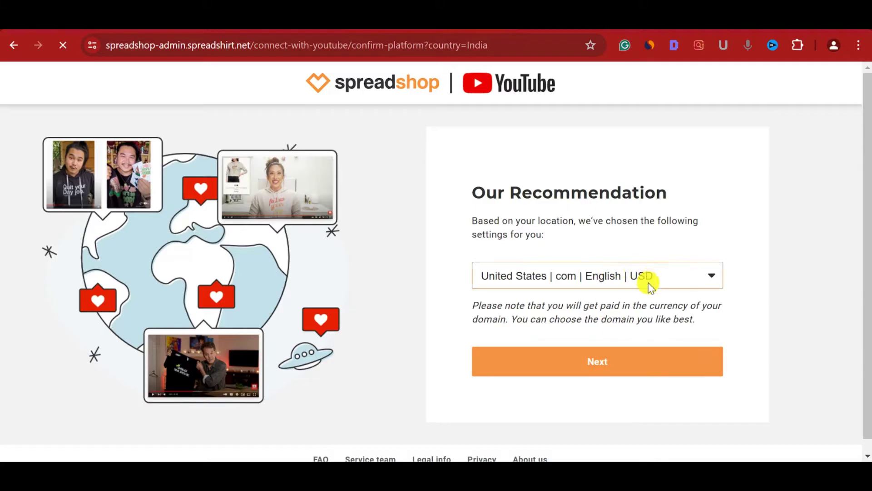
- Choose United States | com | English | USD as the shop setting and proceed
left_click(626, 280)
scroll(602, 349, "down", 1)
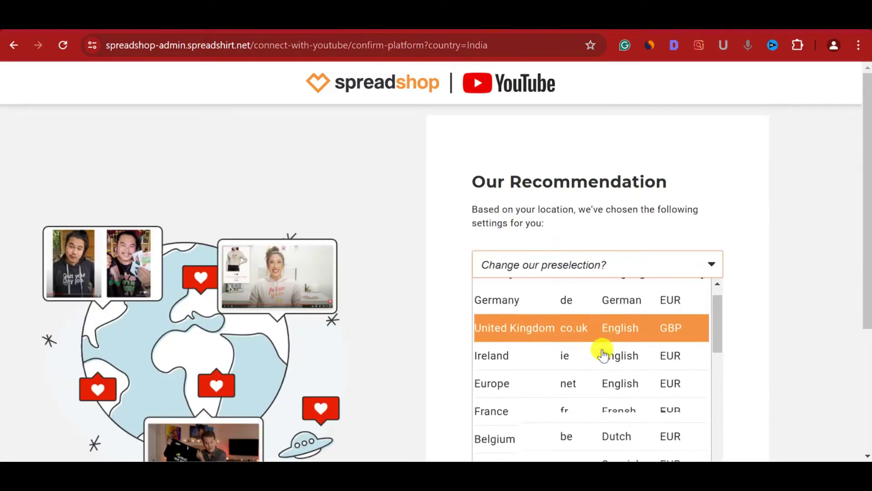
scroll(603, 352, "down", 10)
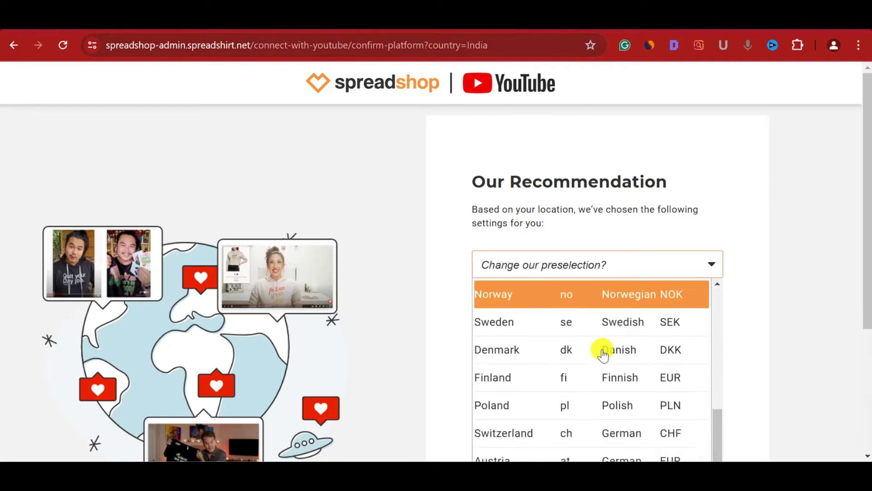
scroll(584, 222, "up", 9)
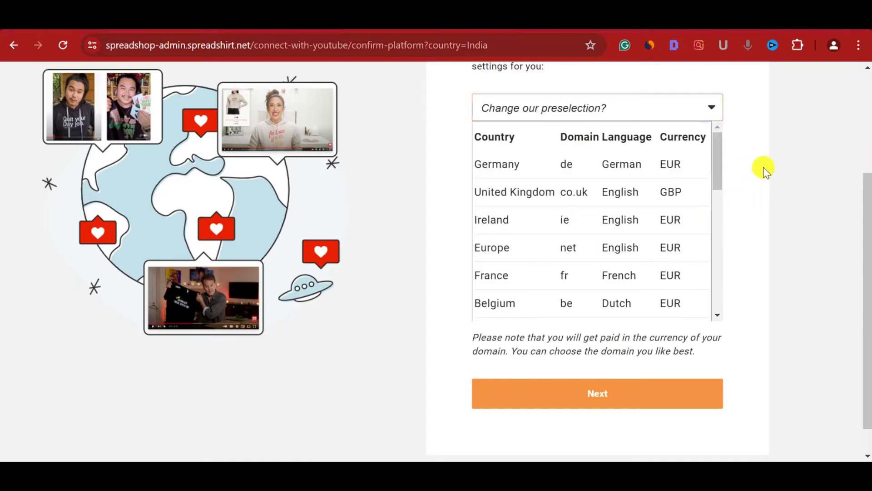
scroll(563, 230, "down", 7)
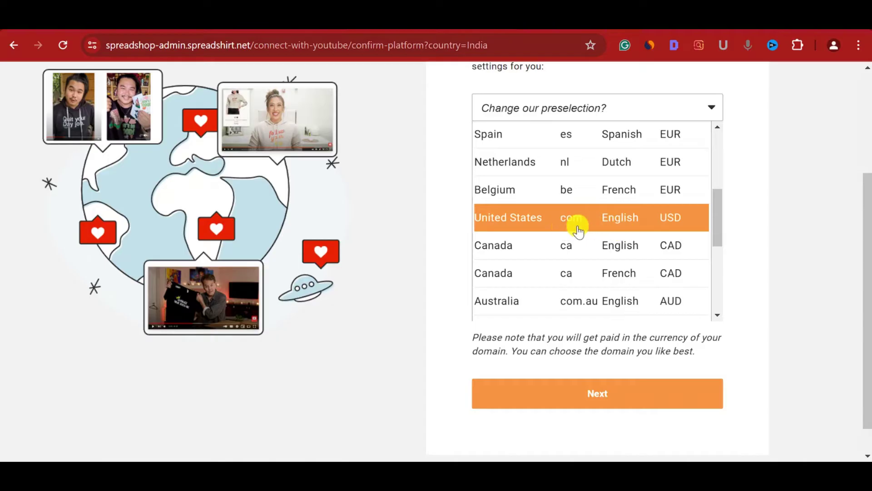
scroll(577, 227, "down", 6)
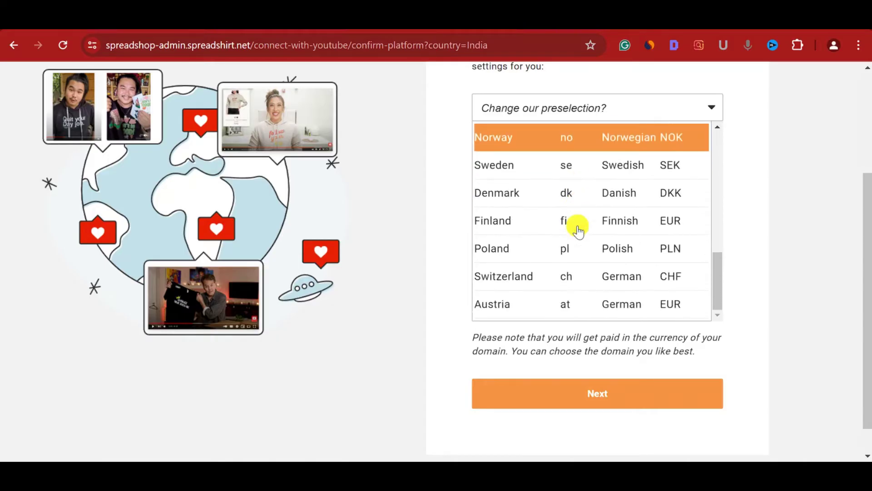
scroll(578, 227, "up", 4)
scroll(545, 389, "up", 4)
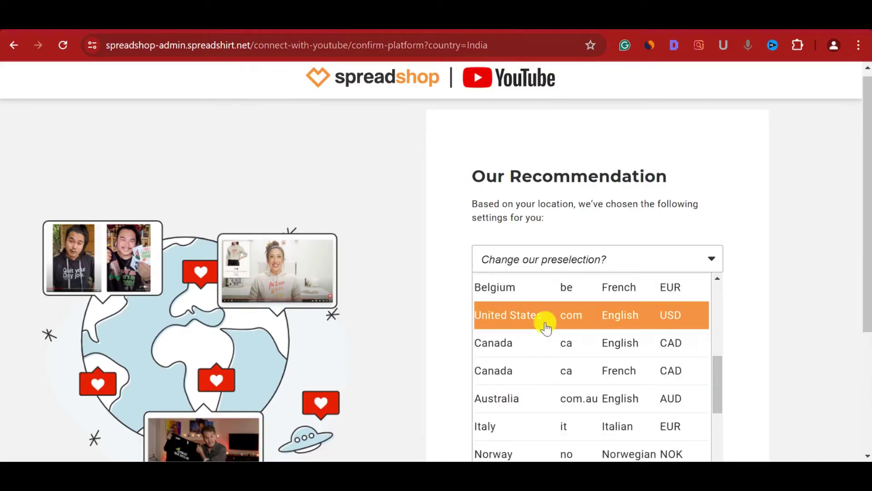
left_click(545, 324)
left_click(558, 363)
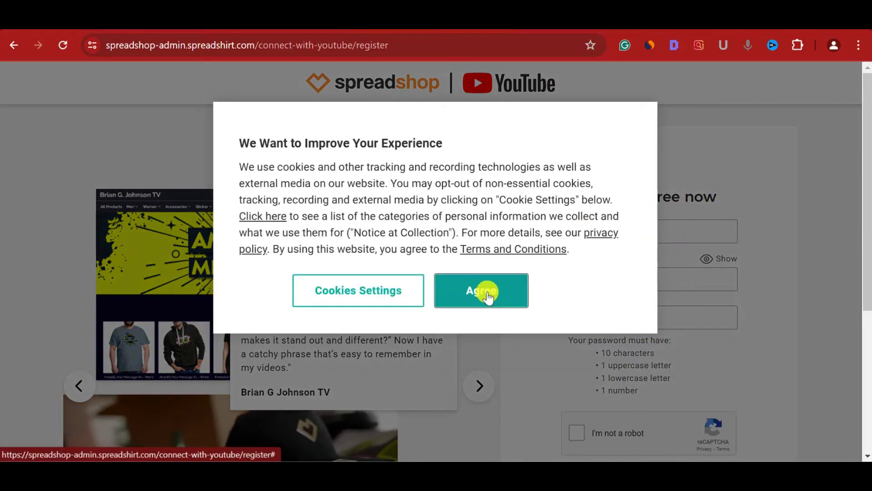
- Accept cookies, autofill the channel e-mail, enter a password, tick captcha and terms, and register
left_click(484, 292)
left_click(611, 230)
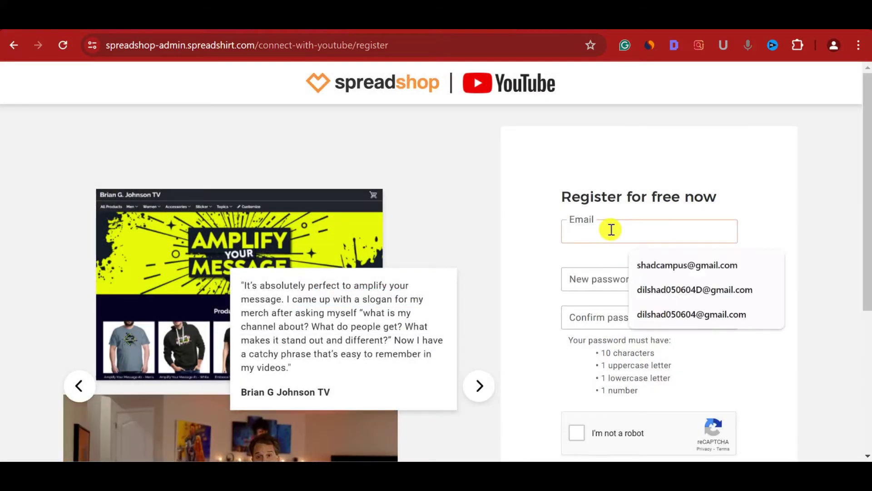
left_click(682, 270)
left_click(661, 275)
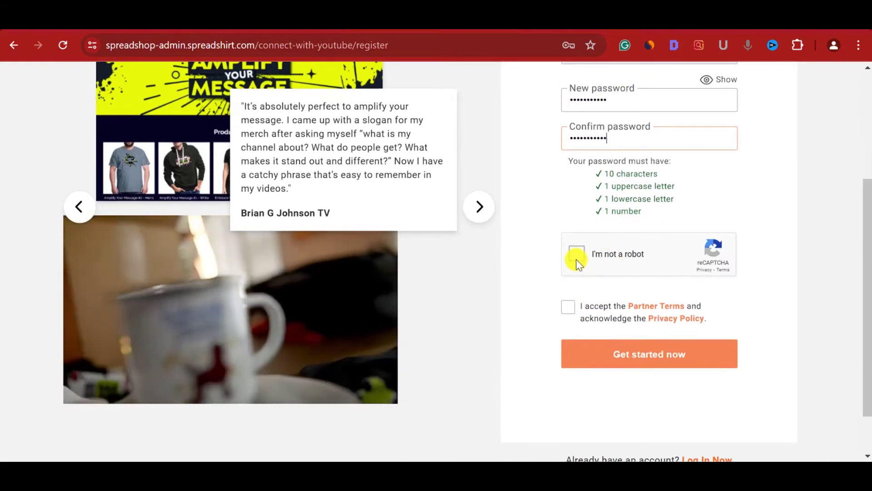
left_click(576, 255)
left_click(567, 306)
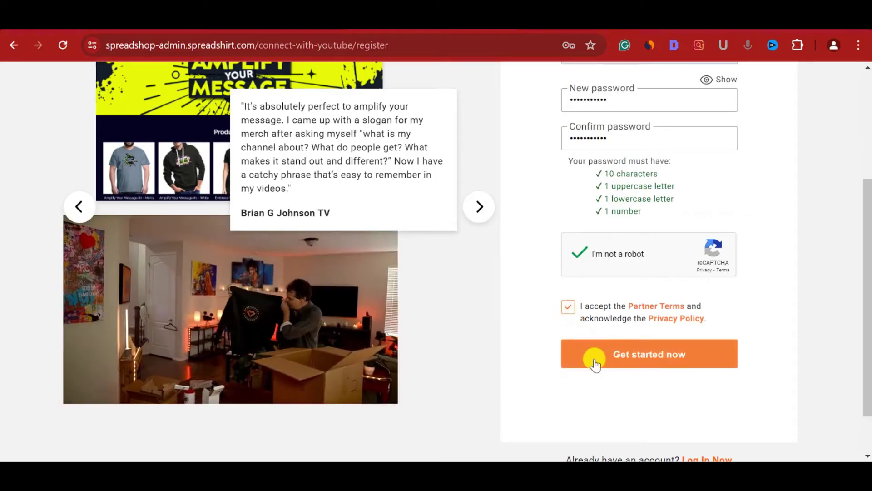
left_click(594, 359)
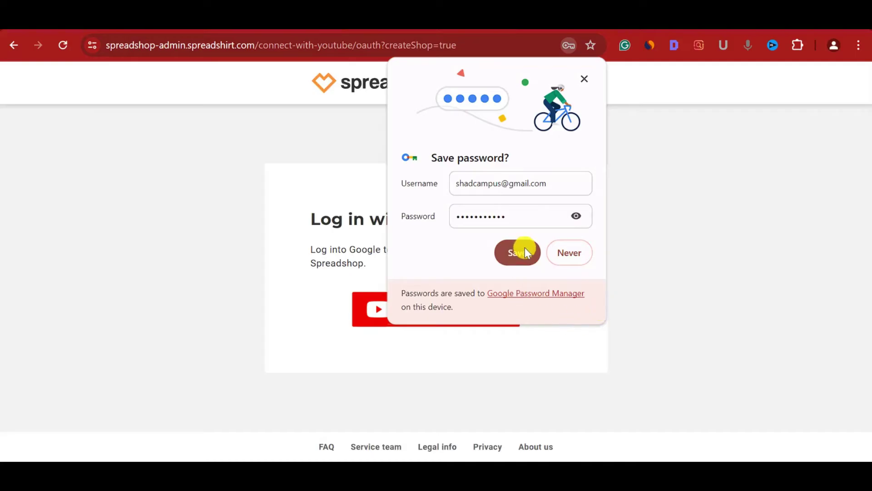
- Save the password and log in with YouTube using the SHAD CAMPUS Google account
left_click(525, 254)
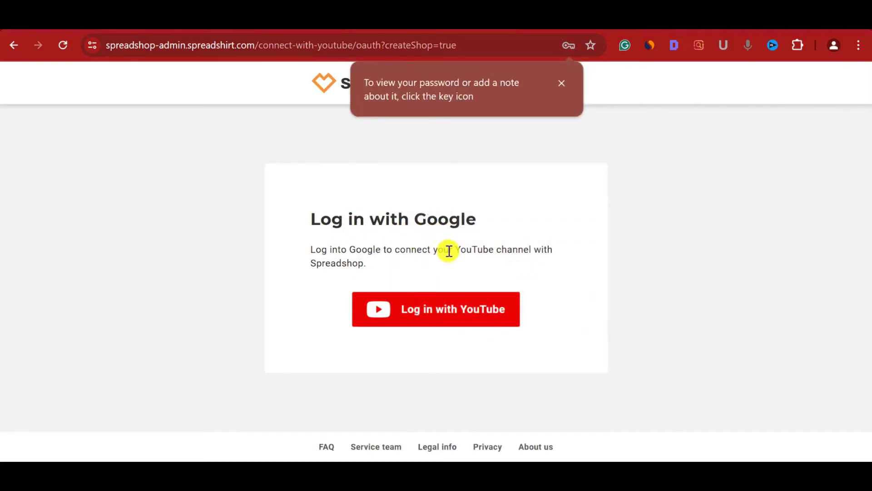
left_click(423, 312)
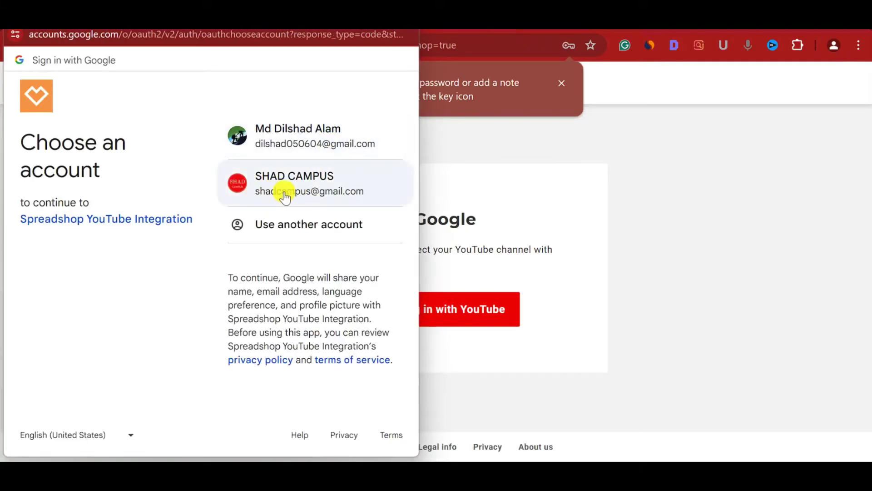
left_click(284, 192)
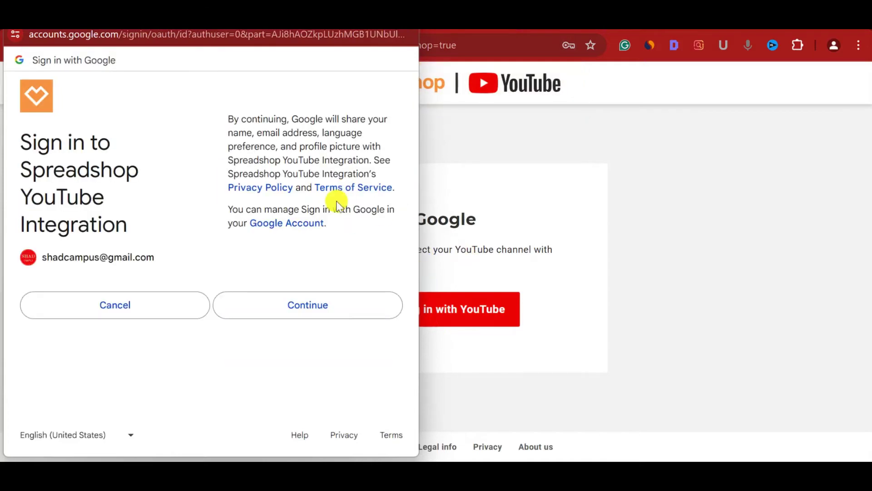
left_click(306, 305)
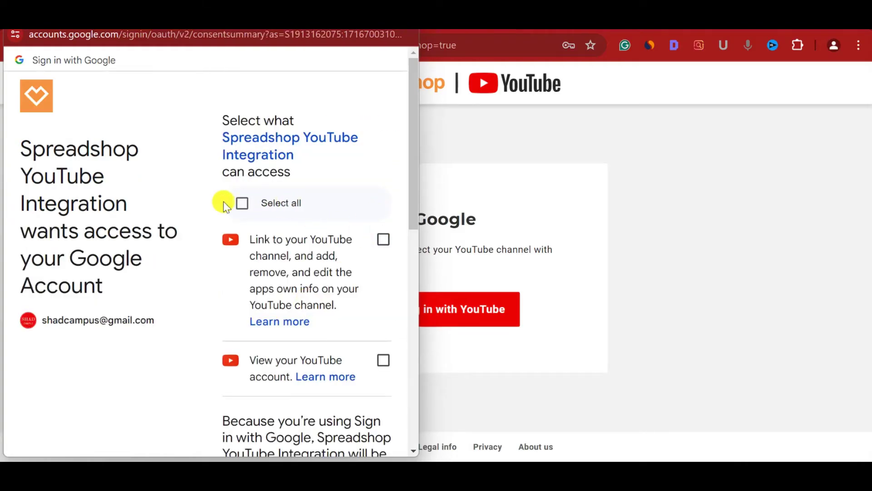
- Grant Spreadshop YouTube Integration every requested permission
left_click(244, 204)
scroll(272, 272, "down", 10)
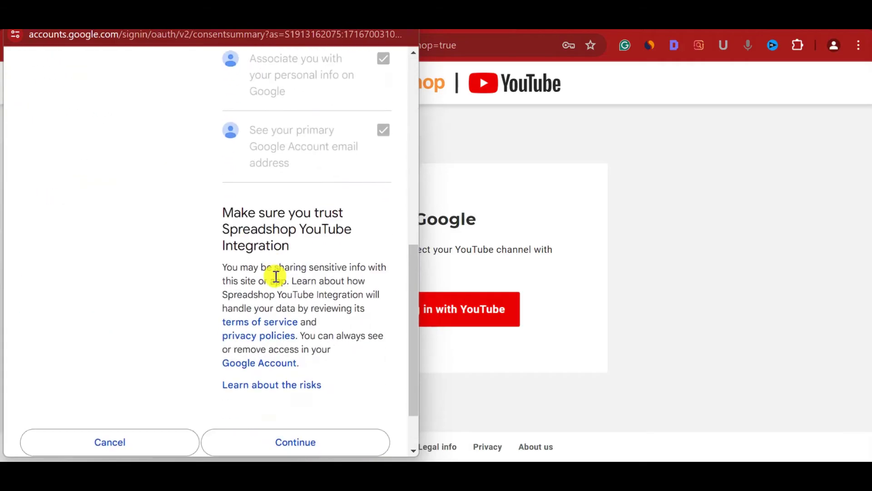
left_click(291, 365)
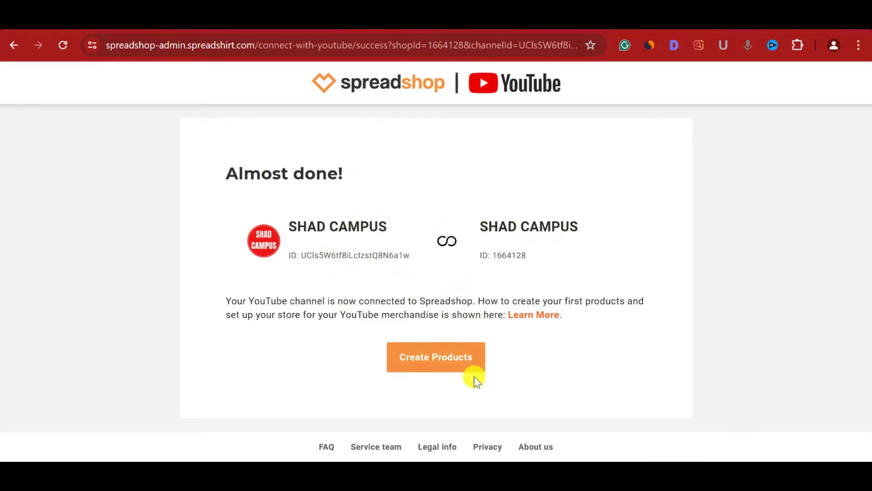
- Choose Create Products and begin the Partner Area guided tour
left_click(443, 365)
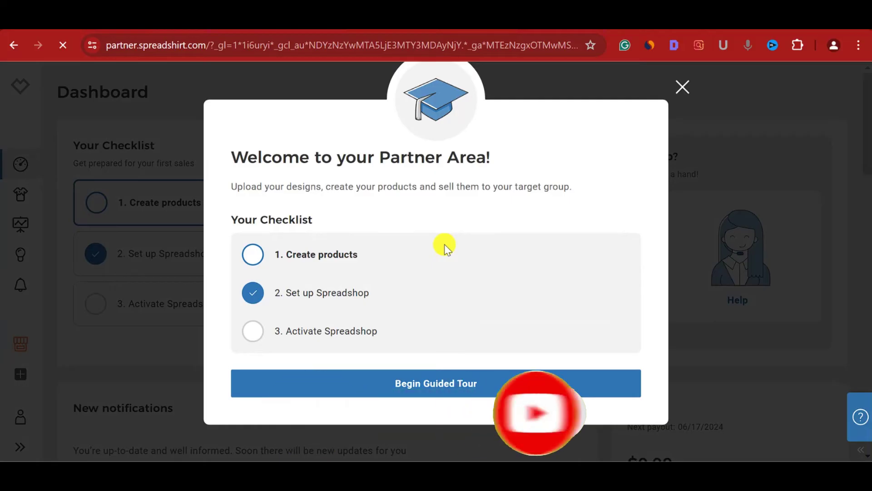
left_click(467, 387)
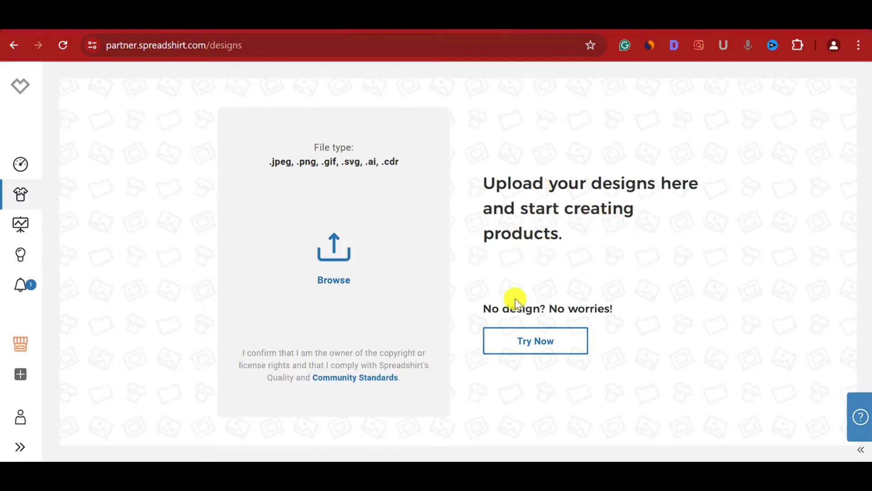
- Upload shad monitor (1).png from D:\YT Content as a new design
left_click(330, 275)
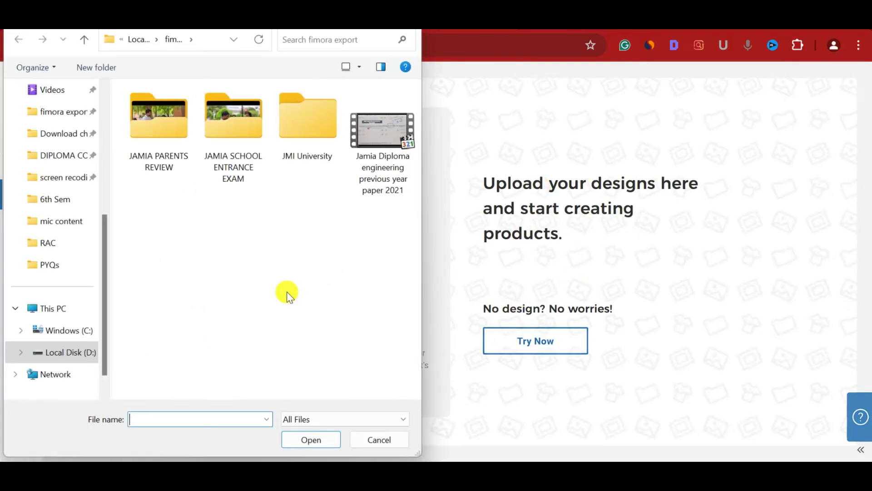
left_click(45, 351)
scroll(218, 269, "down", 6)
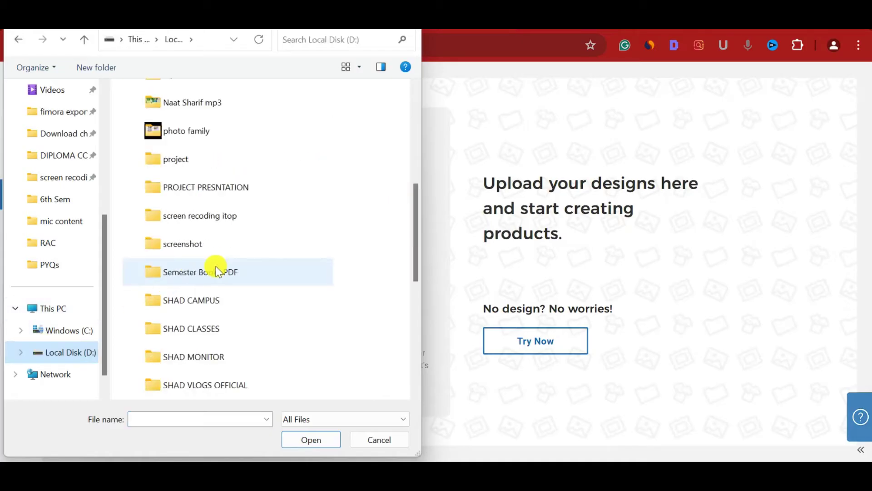
double_click(255, 394)
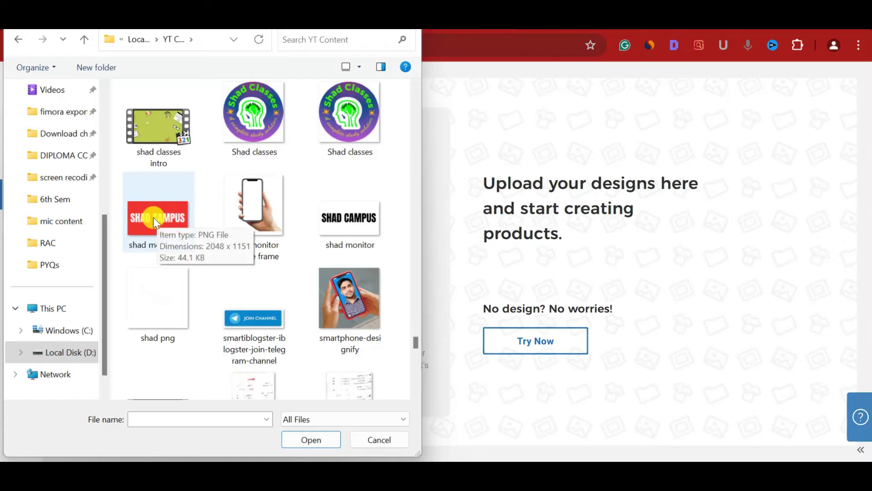
left_click(140, 239)
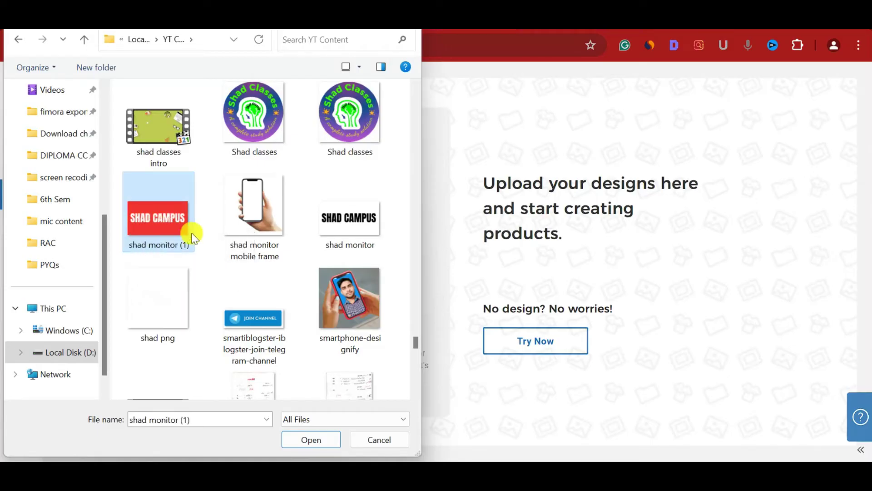
left_click(321, 441)
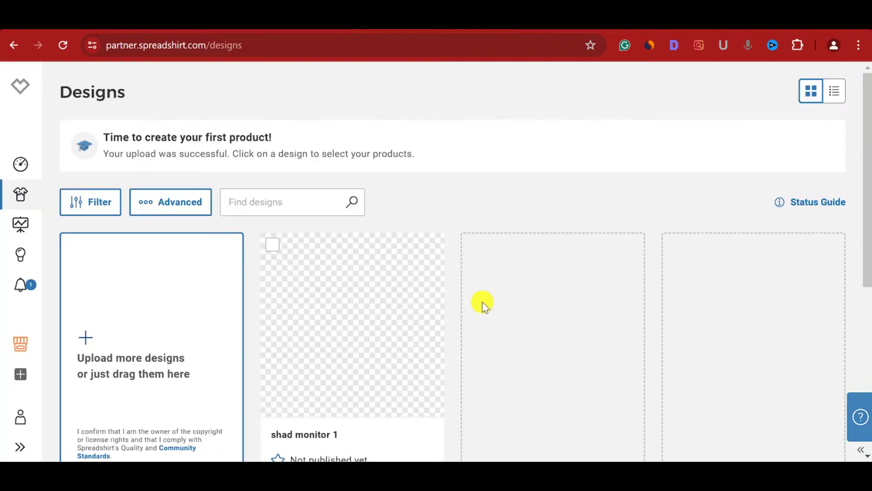
- Open the shad monitor 1 design's product page, with a template applied to 8 products
mouse_move(358, 346)
scroll(357, 343, "down", 2)
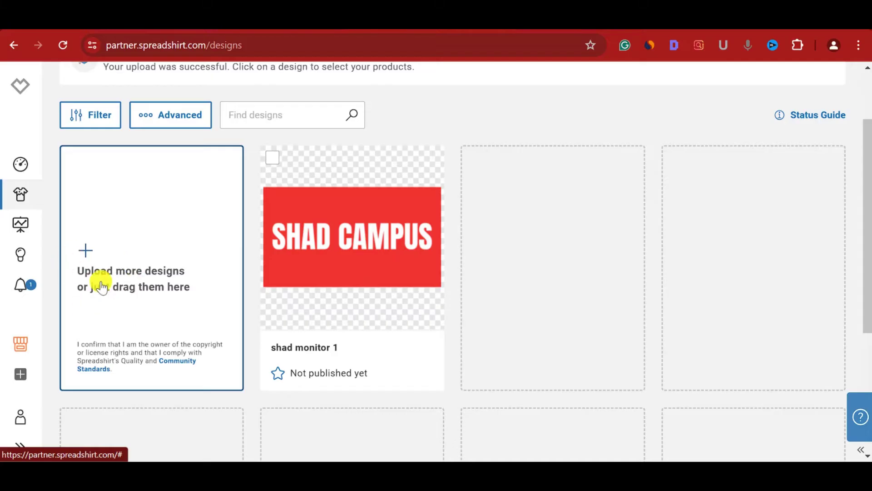
mouse_move(360, 263)
left_click(352, 238)
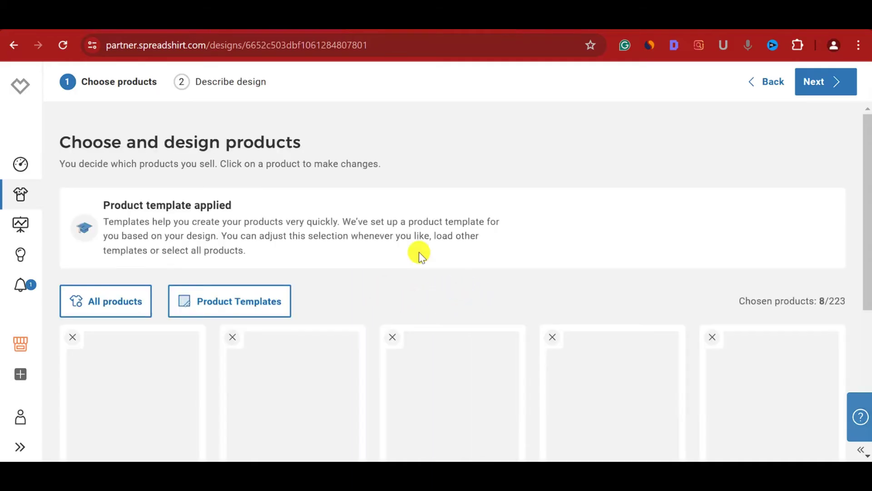
- Review the eight template products, then start uploading another design from Designs
scroll(337, 308, "down", 2)
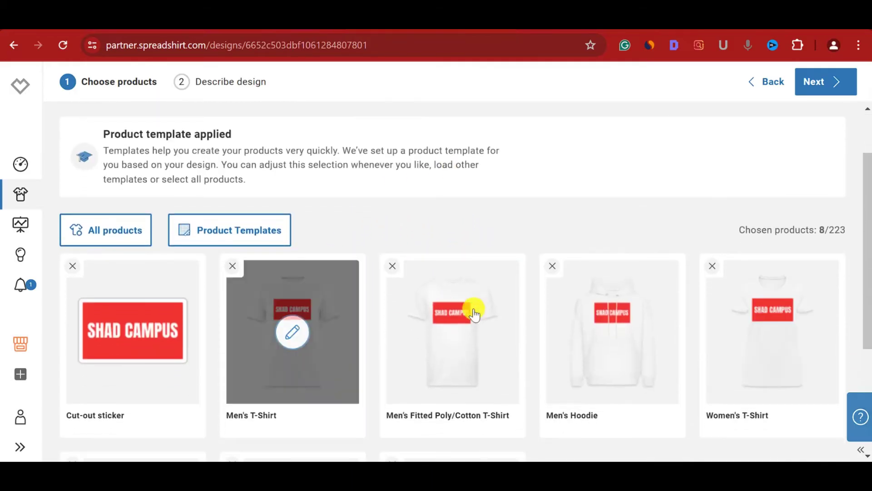
scroll(477, 373, "down", 1)
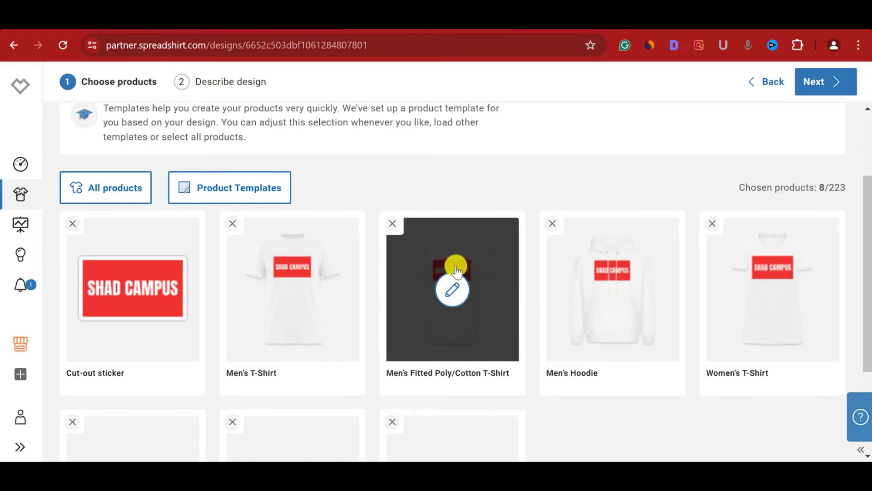
scroll(368, 446, "down", 3)
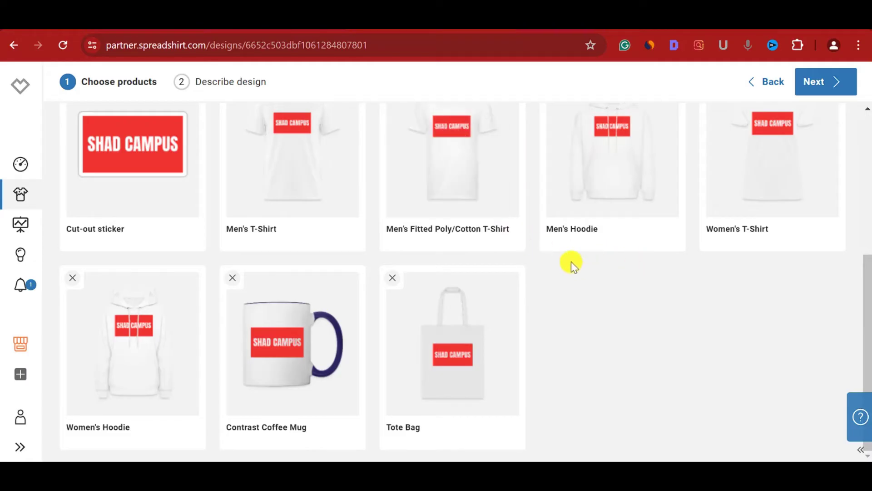
scroll(572, 263, "up", 4)
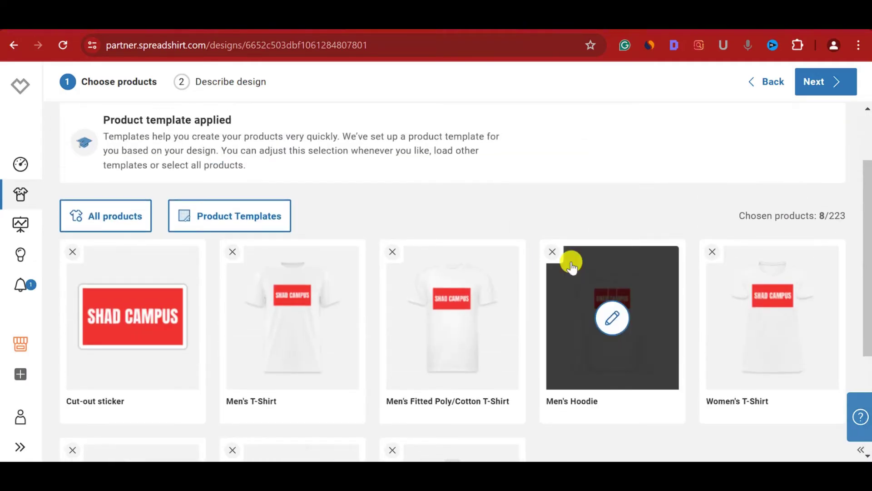
scroll(463, 361, "down", 4)
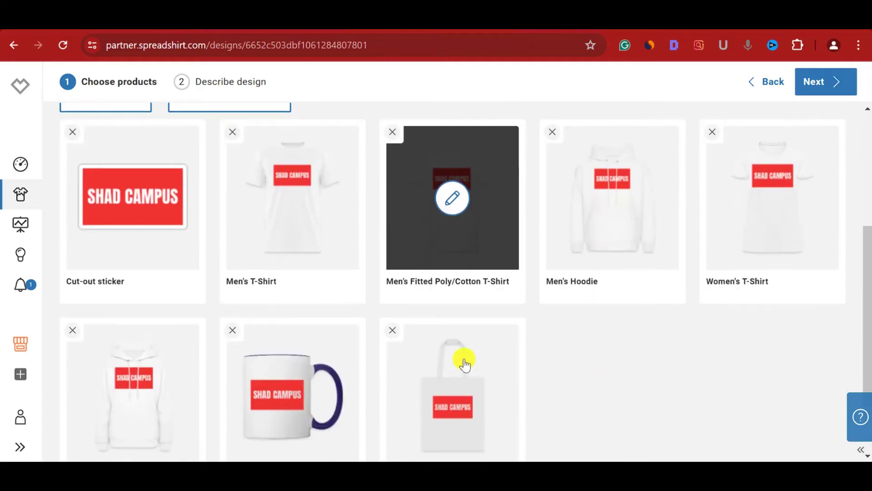
scroll(464, 364, "up", 6)
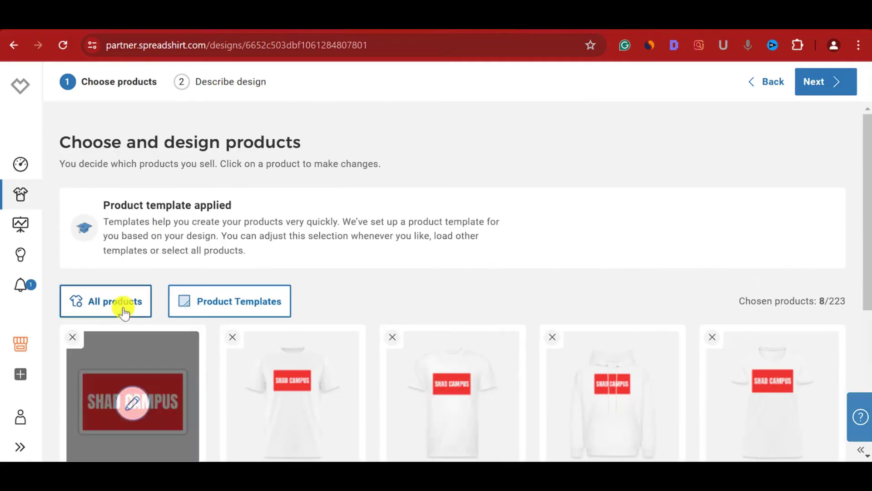
scroll(124, 308, "down", 2)
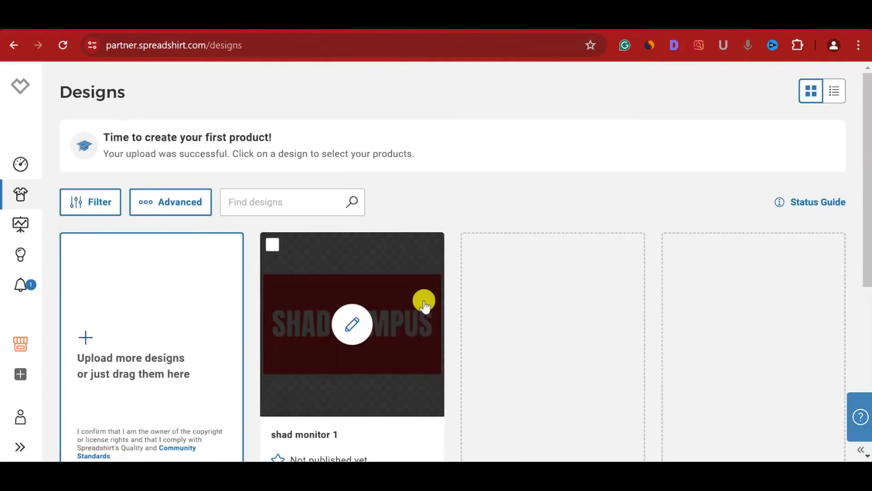
scroll(423, 301, "down", 2)
left_click(135, 255)
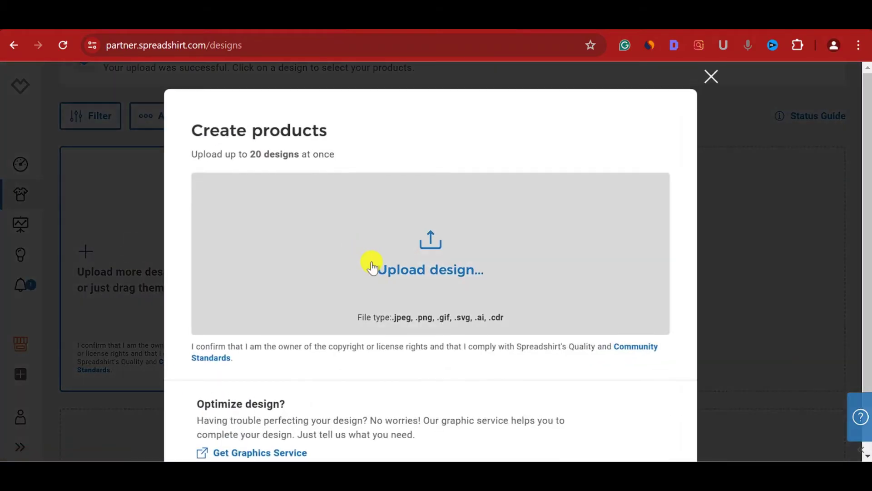
- Upload shad monitor.png as a new design and open its 7 templated products
left_click(372, 267)
scroll(289, 273, "down", 3)
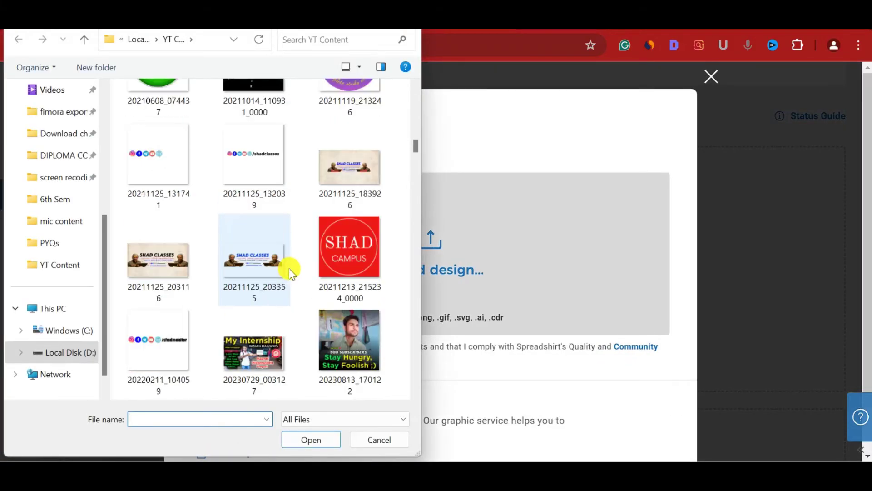
scroll(291, 272, "down", 10)
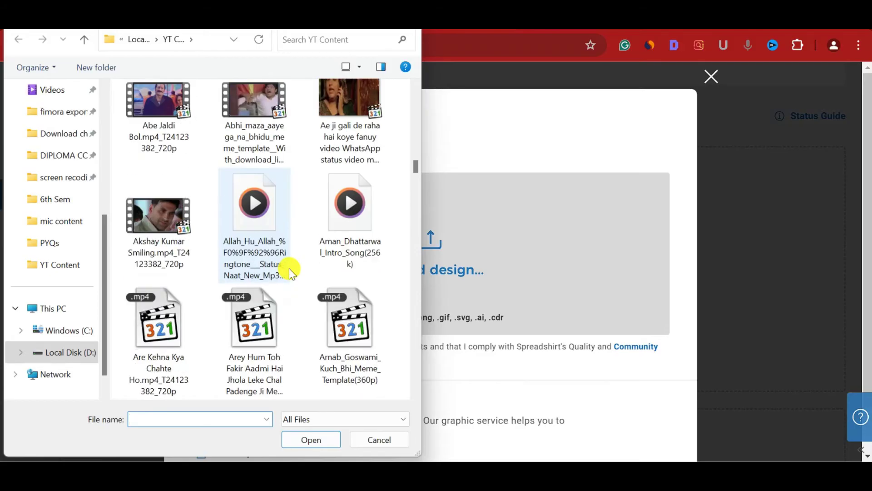
scroll(290, 273, "down", 12)
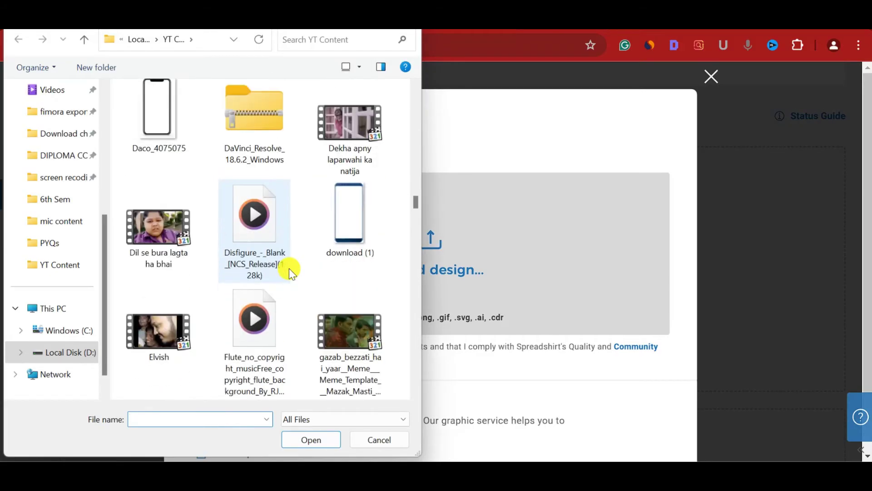
scroll(291, 272, "down", 12)
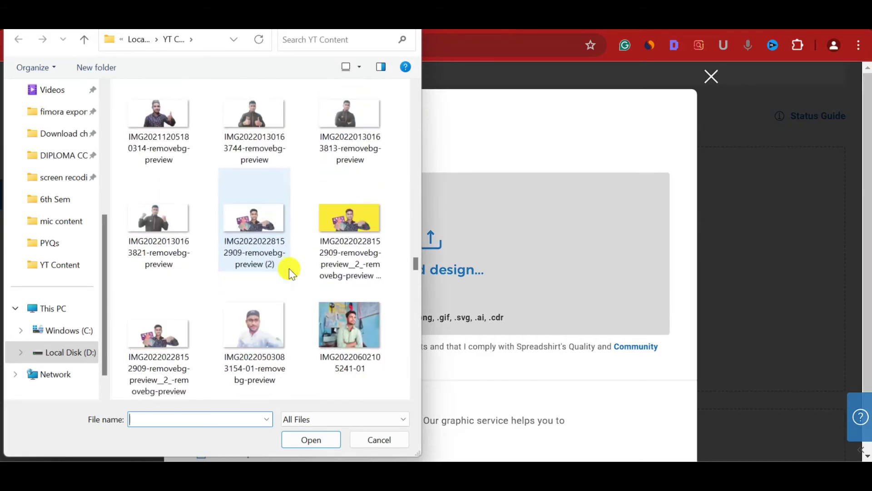
scroll(291, 273, "down", 12)
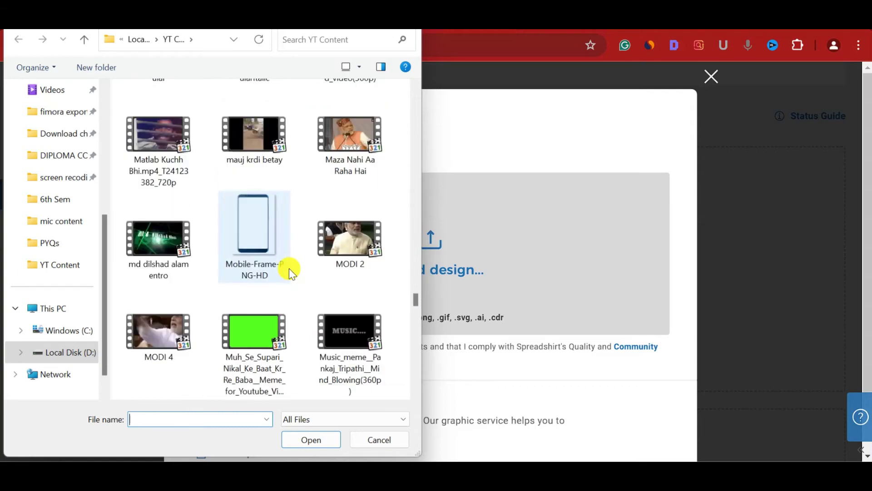
scroll(289, 268, "down", 12)
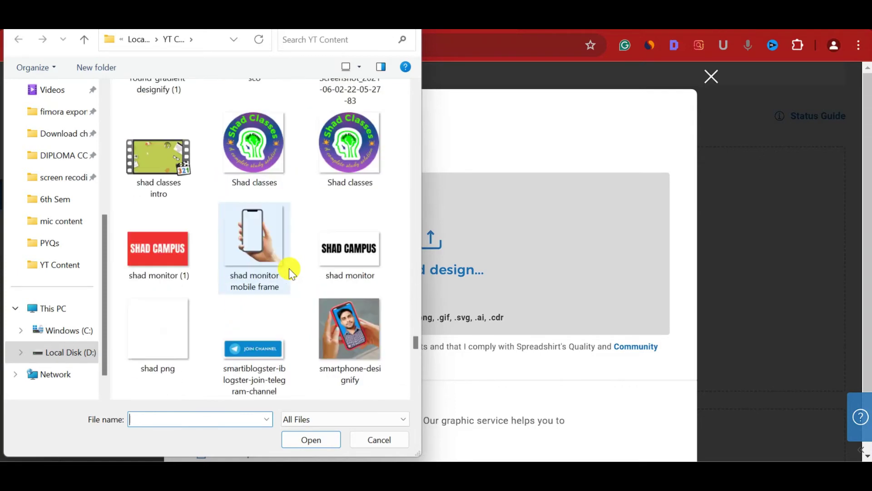
double_click(349, 236)
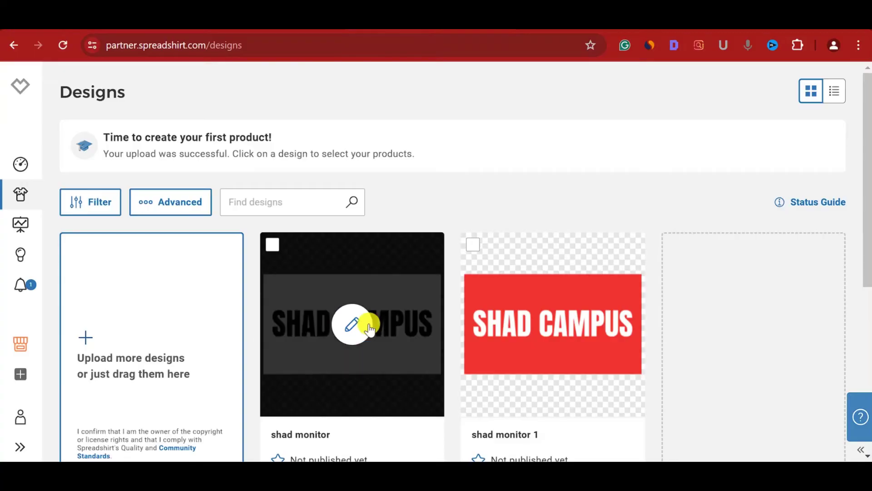
scroll(363, 323, "down", 3)
left_click(359, 168)
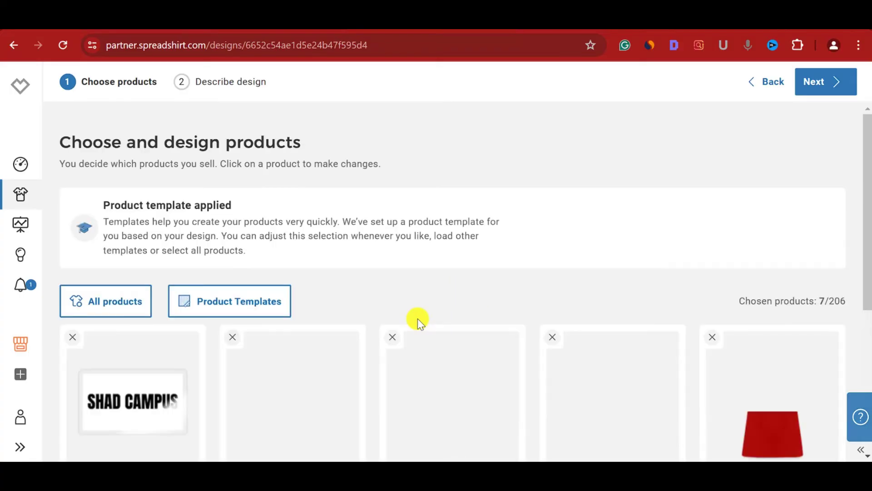
- Open the Men's T-Shirt in the product editor from the chosen products
scroll(418, 318, "down", 2)
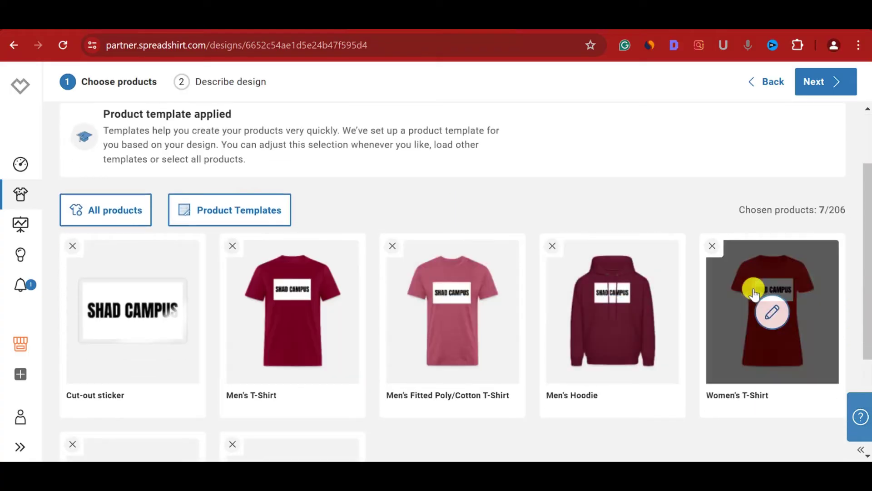
scroll(473, 326, "down", 2)
scroll(307, 301, "down", 2)
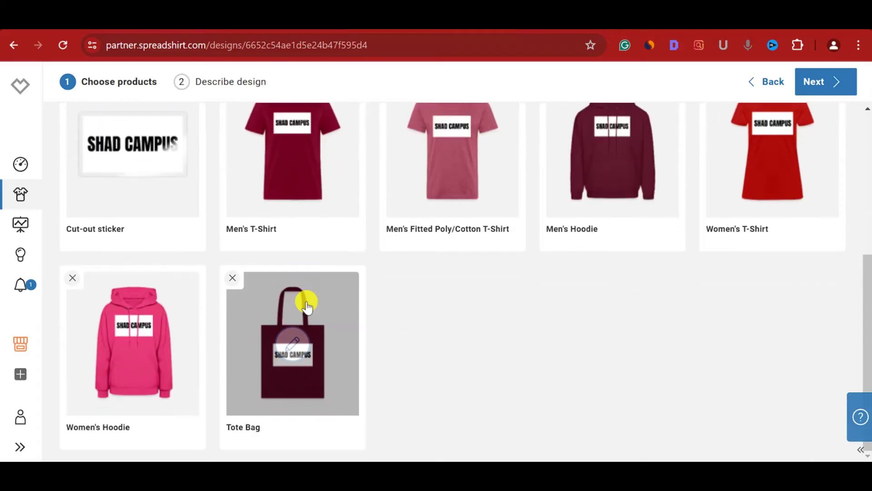
scroll(473, 253, "up", 1)
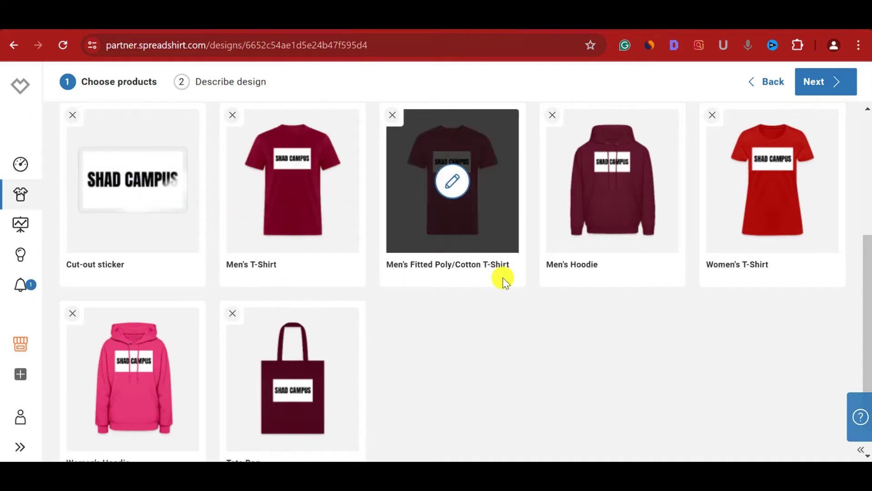
scroll(446, 315, "up", 1)
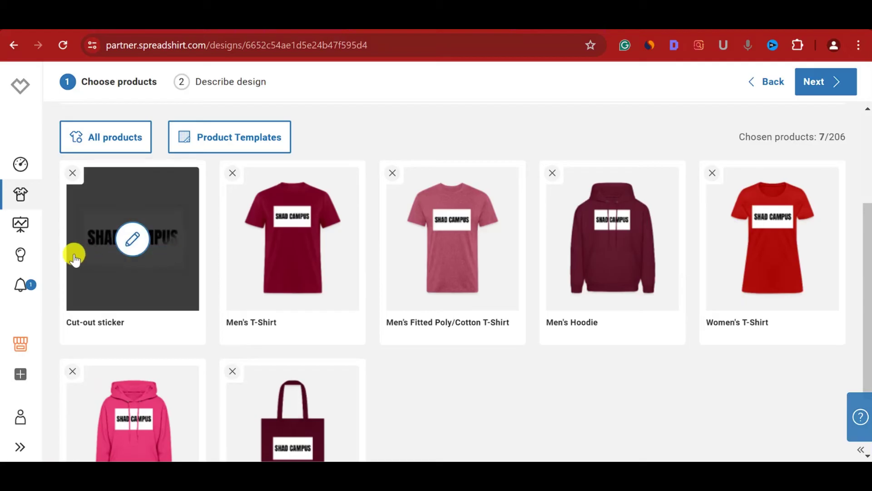
left_click(293, 238)
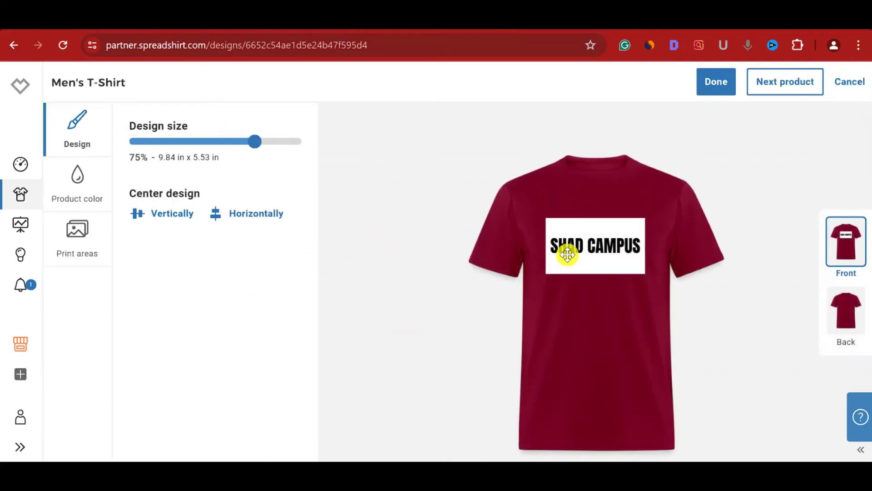
- Reposition the SHAD CAMPUS design on the Men's T-Shirt, scale it to 56%, and save
left_click(582, 251)
mouse_move(587, 247)
left_mouse_down()
mouse_move(590, 285)
mouse_move(622, 275)
mouse_move(587, 271)
mouse_move(585, 257)
left_mouse_up()
left_click_drag(646, 235, 600, 269)
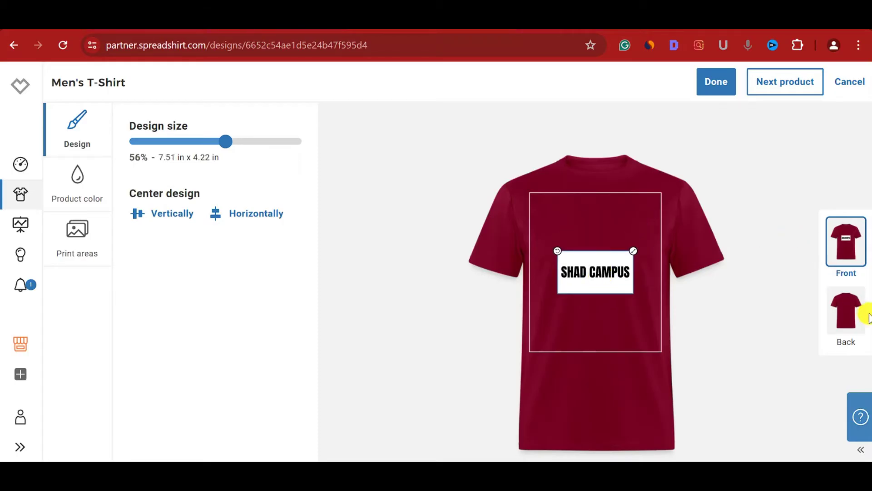
left_click(846, 331)
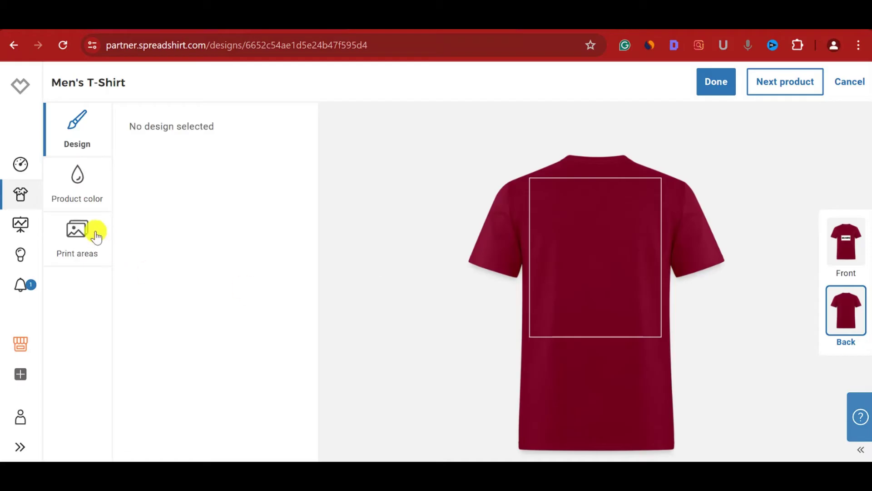
left_click(715, 91)
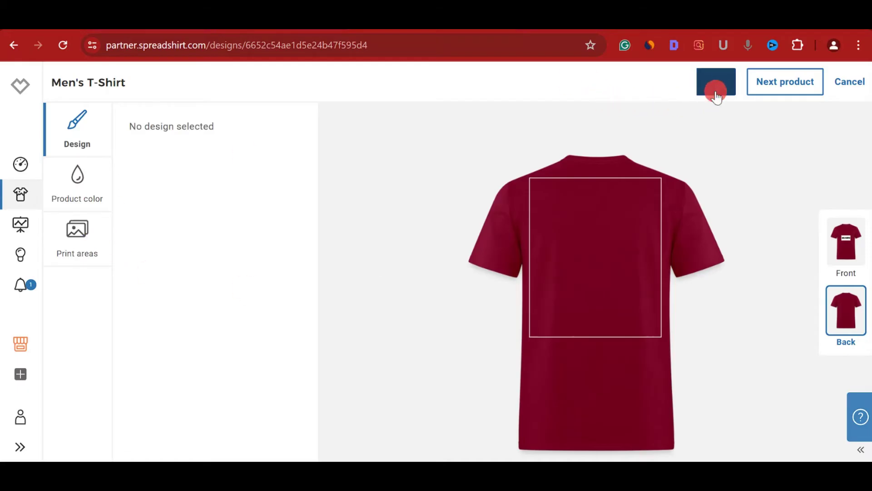
mouse_move(320, 280)
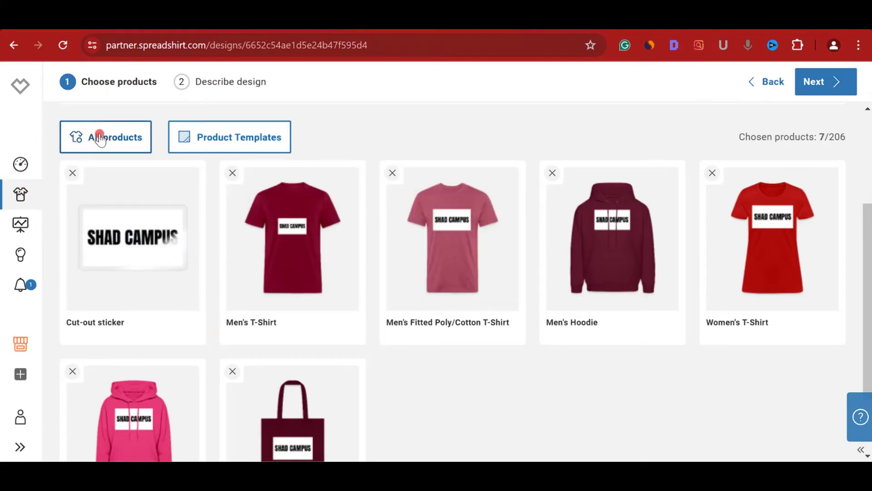
- In All products, change the Men's Premium T-Shirt colour to light blue
left_click(101, 139)
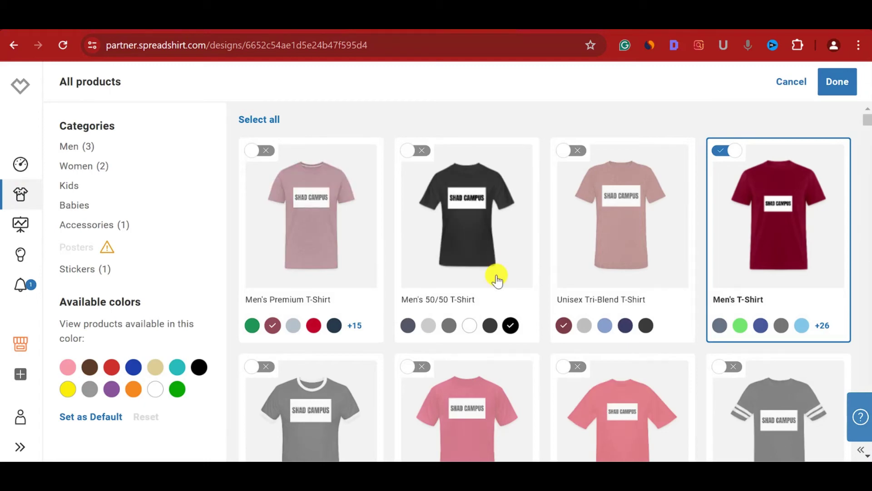
scroll(497, 279, "down", 2)
scroll(497, 279, "up", 1)
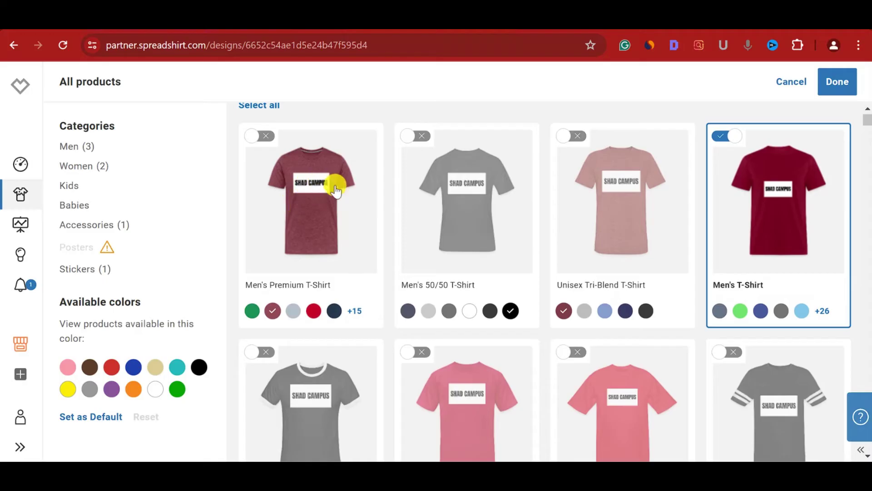
left_click(293, 311)
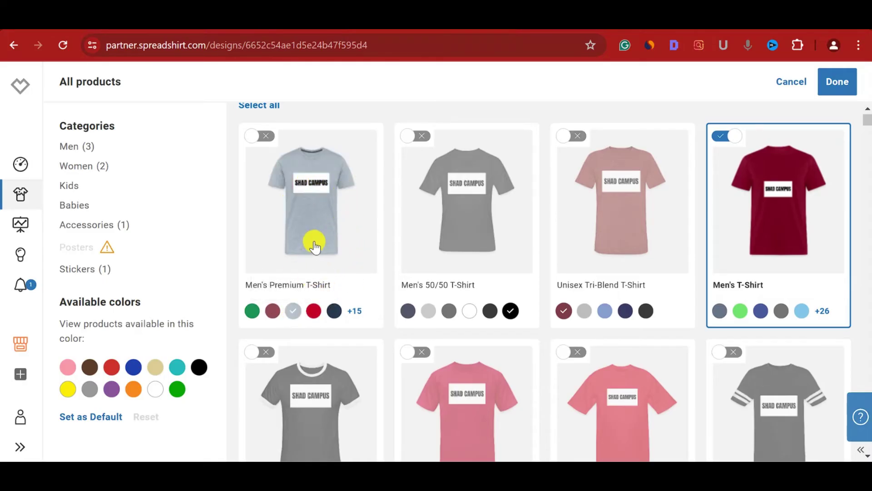
scroll(476, 321, "down", 1)
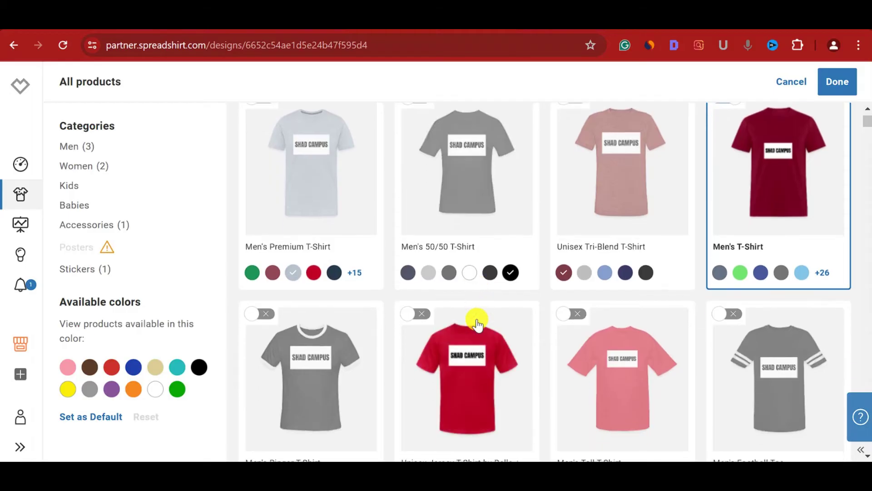
scroll(477, 324, "down", 6)
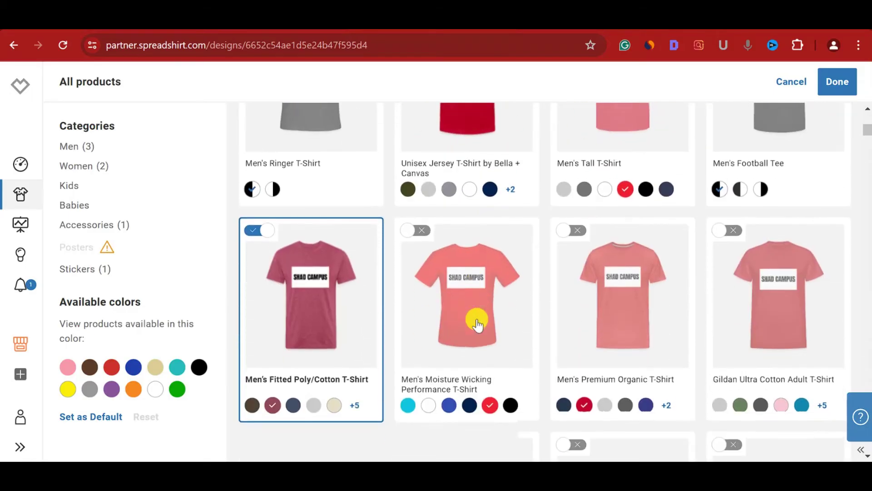
scroll(477, 323, "up", 8)
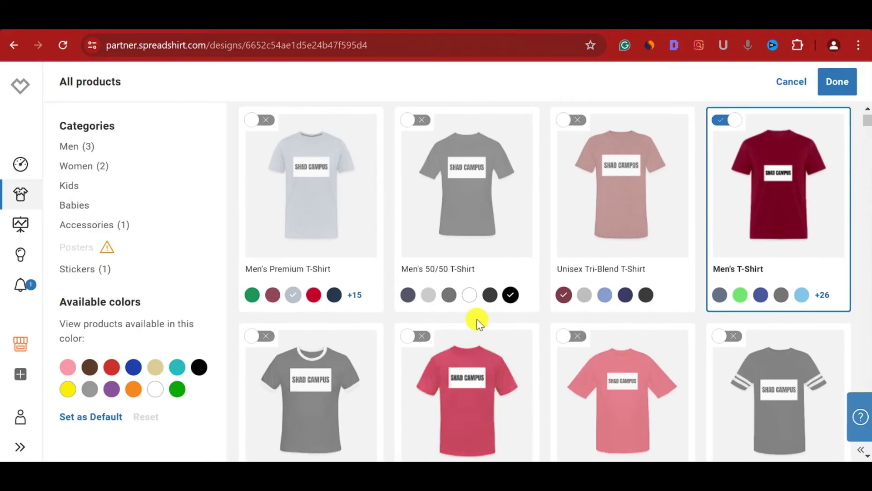
scroll(477, 320, "down", 8)
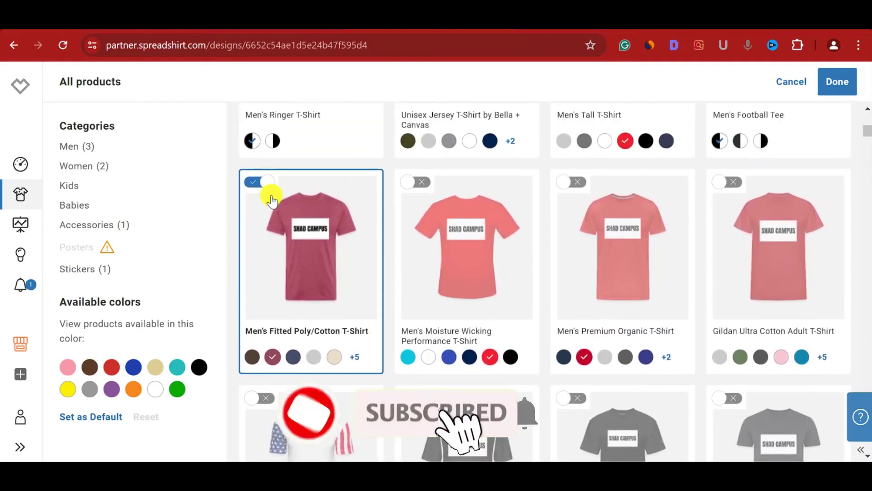
scroll(347, 230, "up", 9)
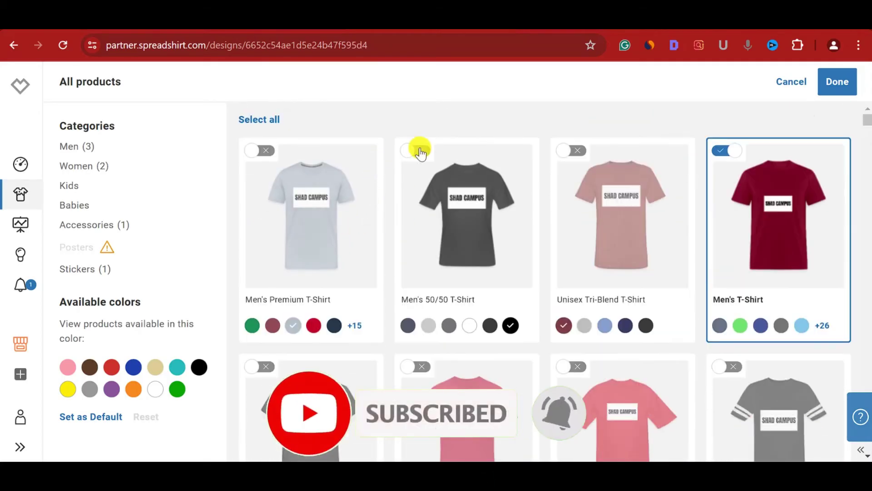
- Add the Men's 50/50 T-Shirt and Men's Cooling Performance Color Blocked Jersey
left_click(421, 150)
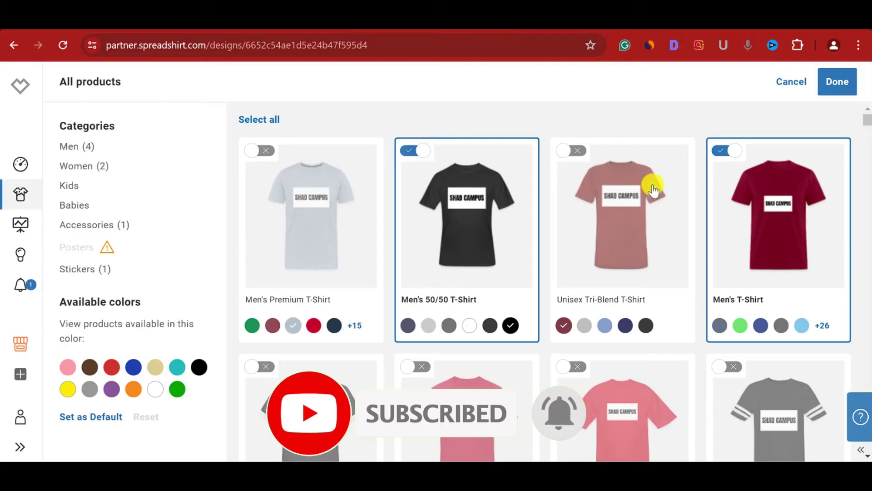
scroll(663, 316, "down", 4)
scroll(664, 316, "down", 8)
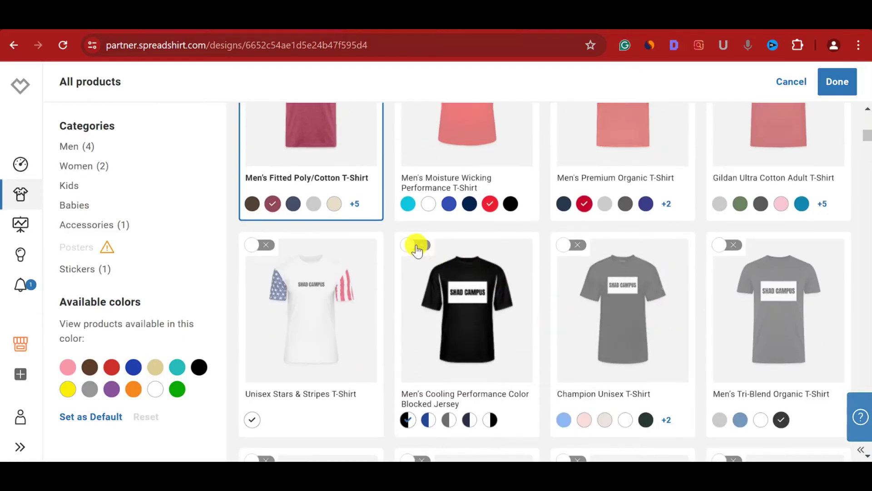
left_click(417, 248)
scroll(563, 263, "down", 3)
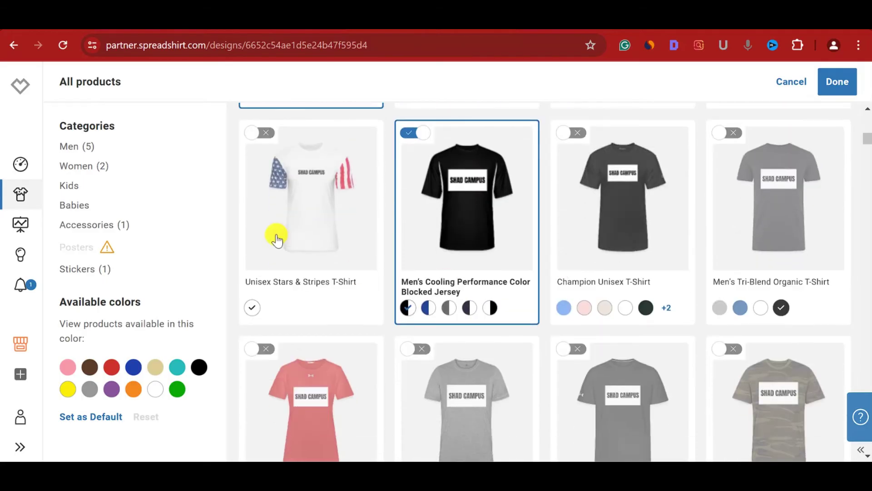
scroll(389, 284, "down", 7)
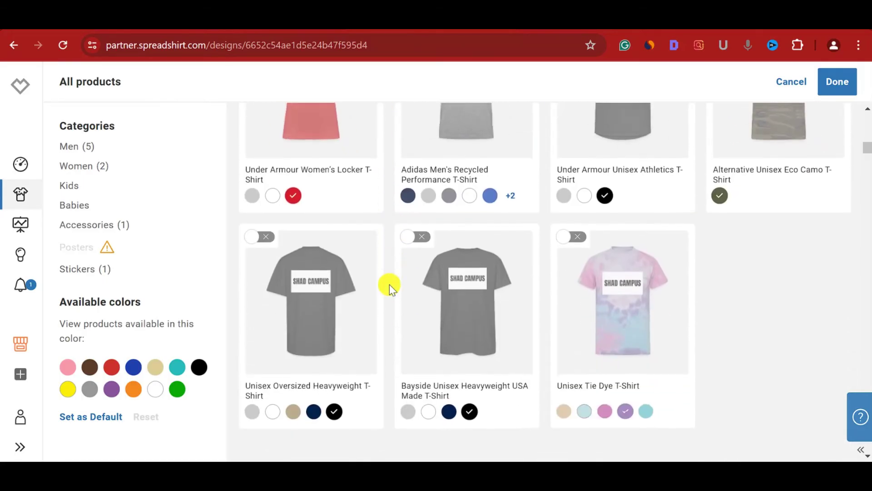
- Add the Unisex Tie Dye, Men's Performance Sleeveless and Men's Long Sleeve shirts, then confirm
left_click(570, 243)
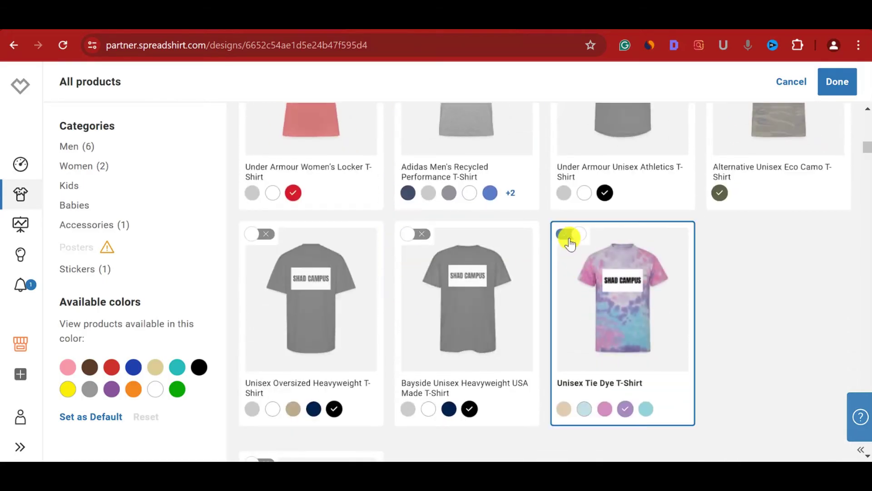
scroll(497, 288, "down", 6)
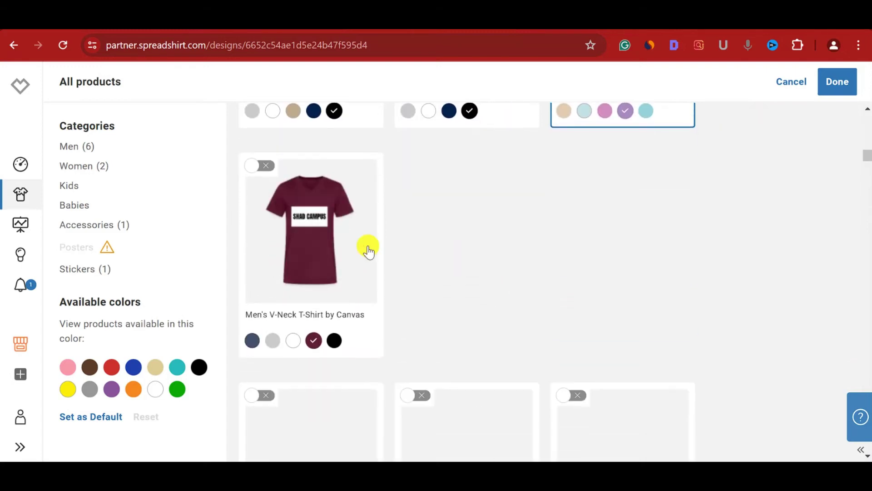
scroll(366, 247, "down", 4)
scroll(418, 262, "down", 1)
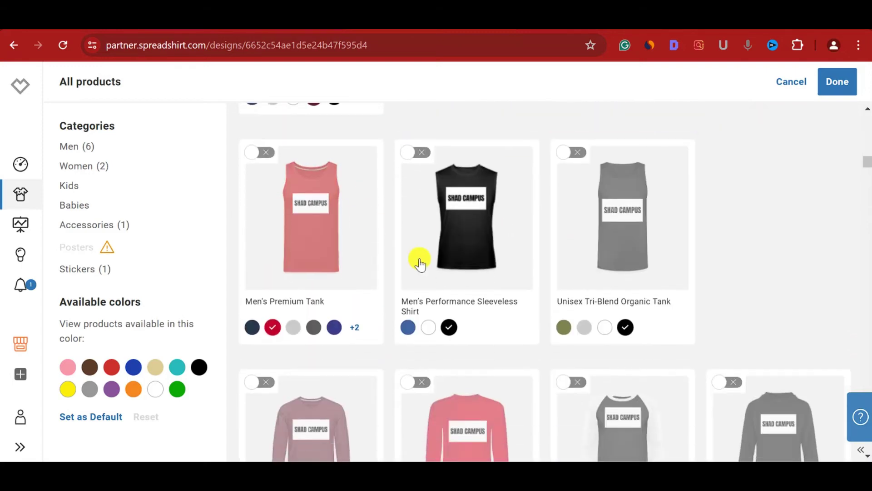
left_click(421, 158)
scroll(436, 255, "down", 3)
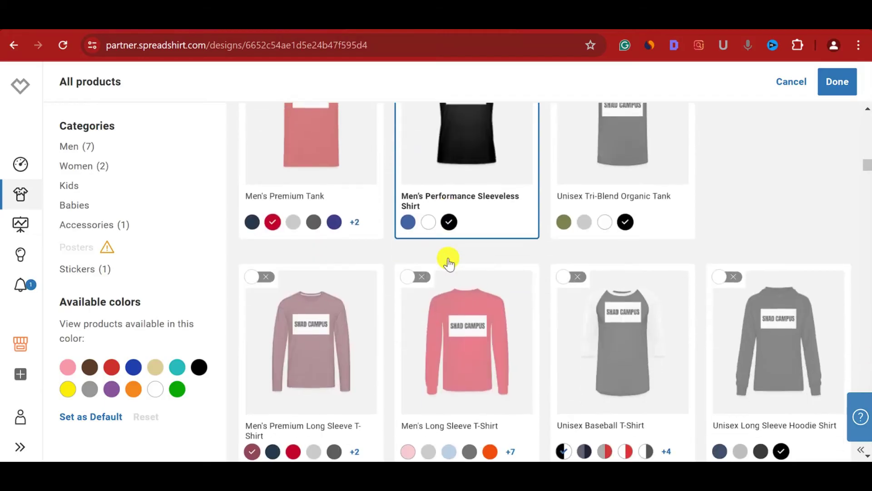
left_click(425, 240)
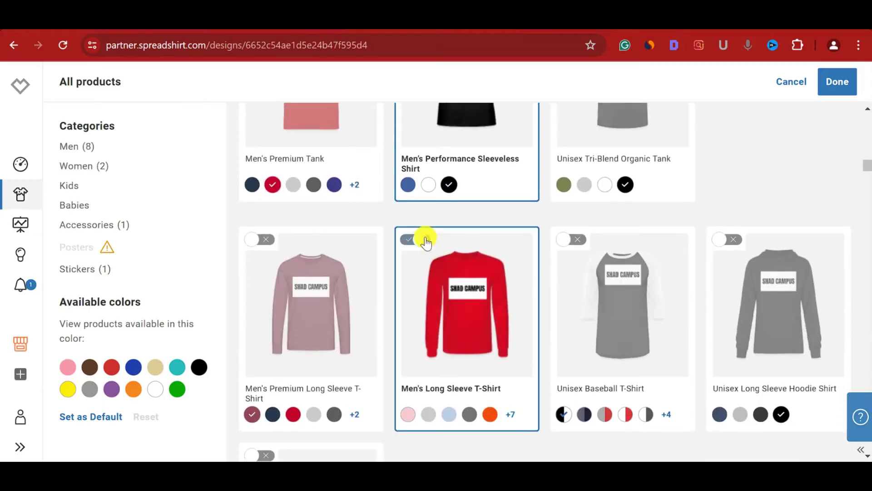
scroll(575, 272, "down", 1)
scroll(575, 272, "up", 10)
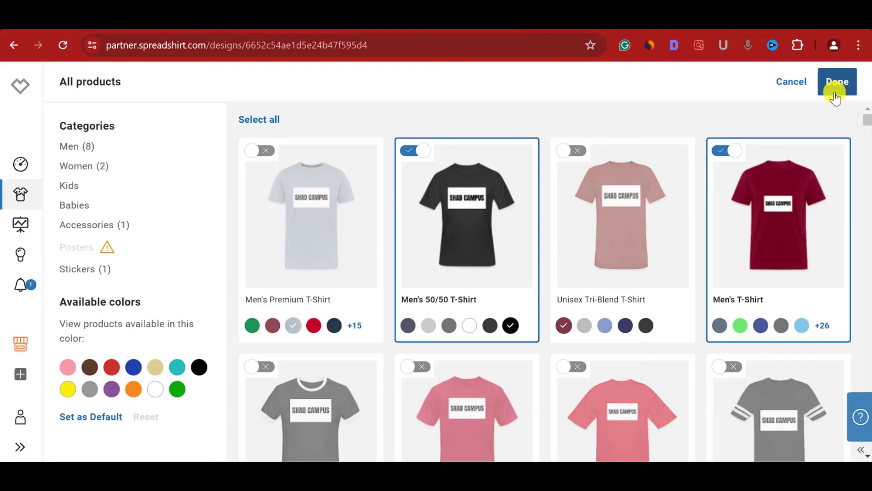
left_click(834, 93)
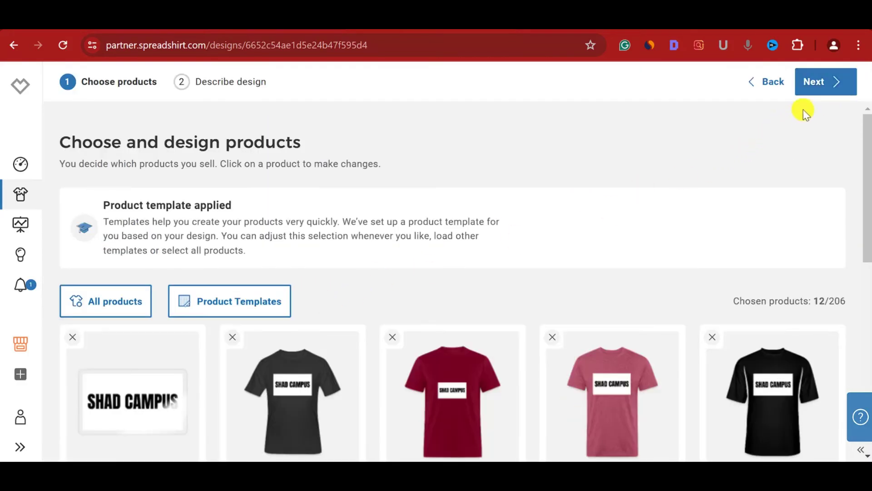
- Continue to the design details and rename the design to SHAD CAMPUS
scroll(483, 274, "down", 6)
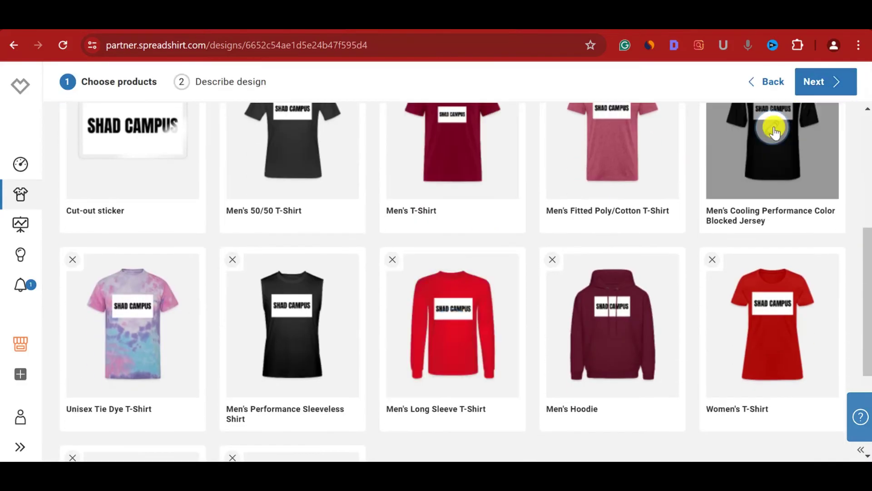
left_click(813, 80)
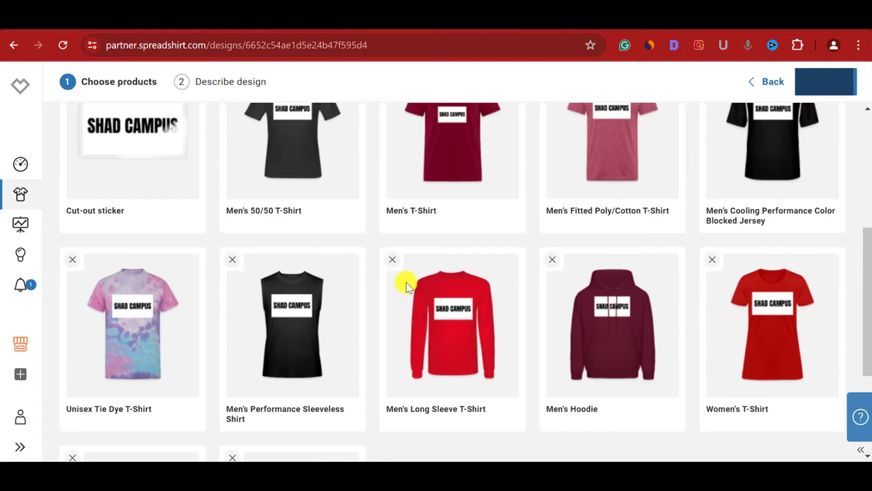
scroll(386, 277, "down", 1)
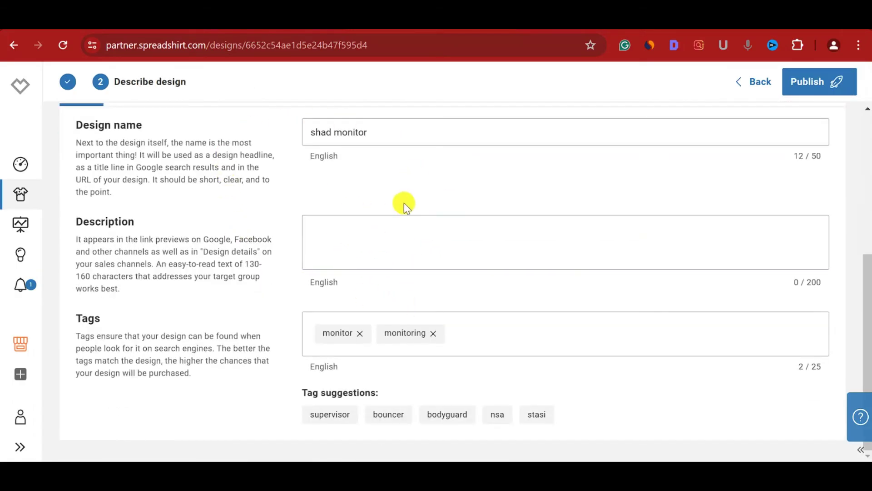
scroll(403, 216, "up", 3)
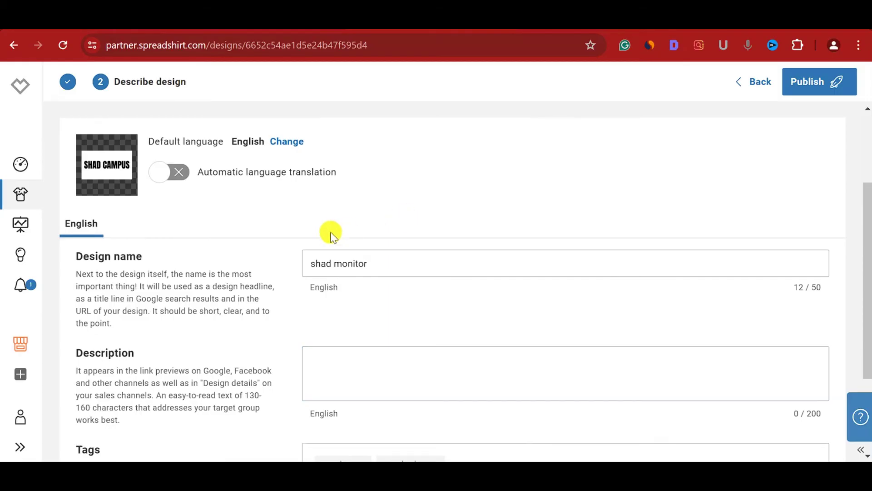
left_click(379, 264)
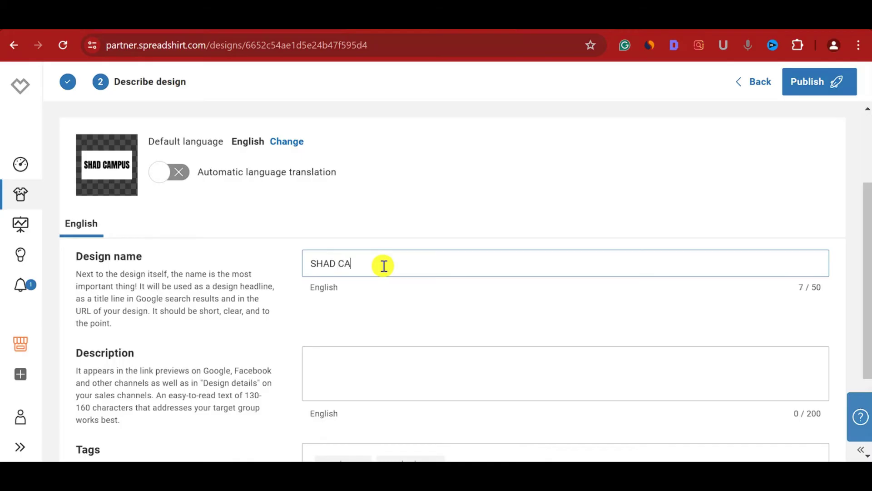
scroll(384, 265, "down", 2)
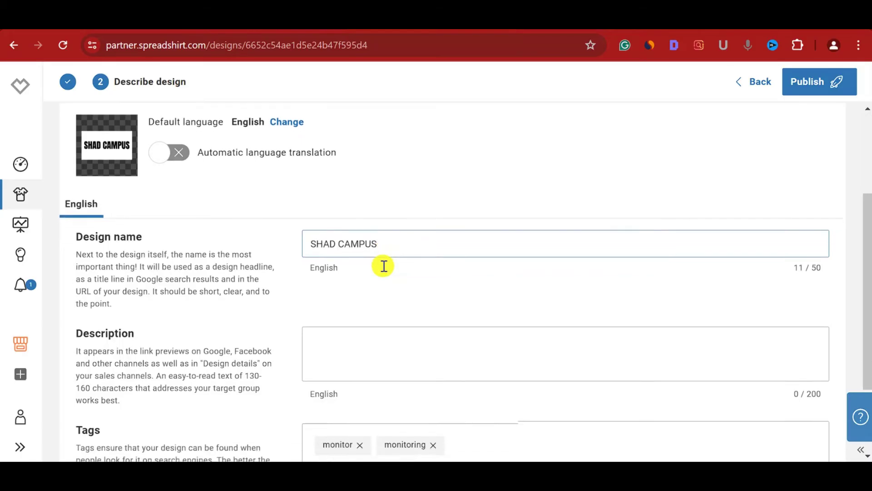
- Replace the monitor tag with campus and shad tags, keeping monitoring, and publish
left_click(346, 315)
scroll(345, 315, "down", 1)
scroll(345, 315, "down", 1)
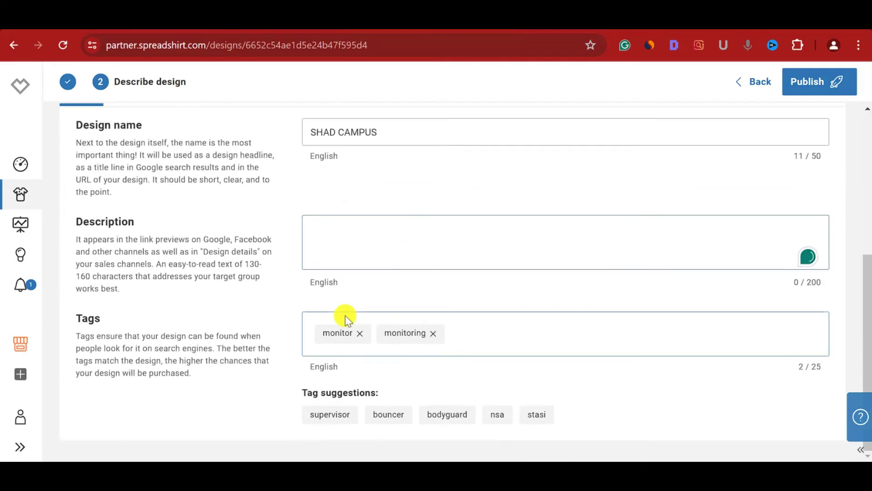
left_click(360, 335)
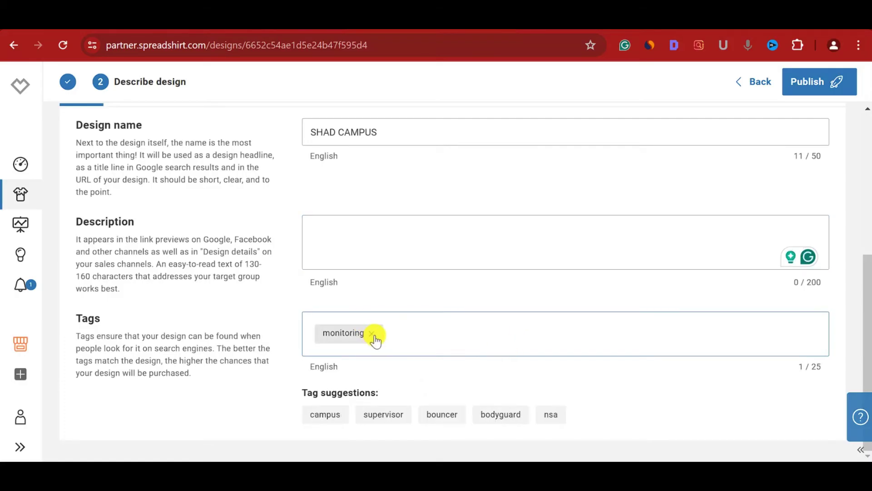
left_click(335, 415)
type("shad")
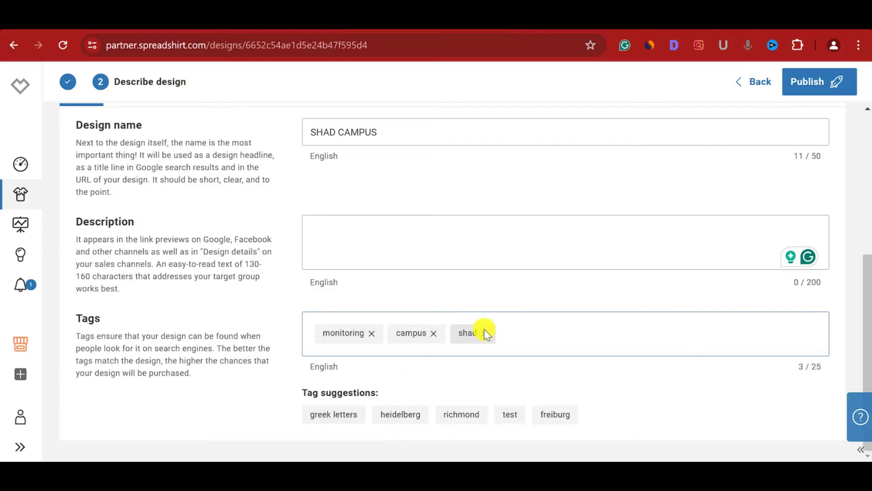
key("Return")
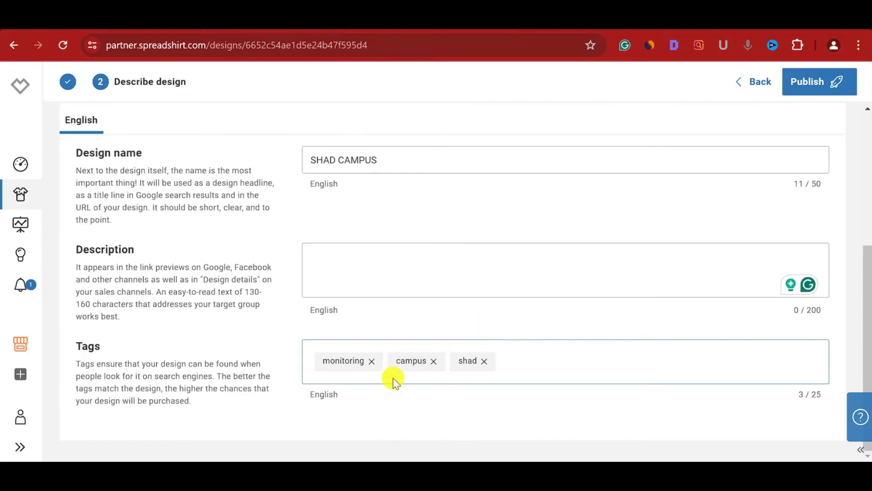
left_click(830, 89)
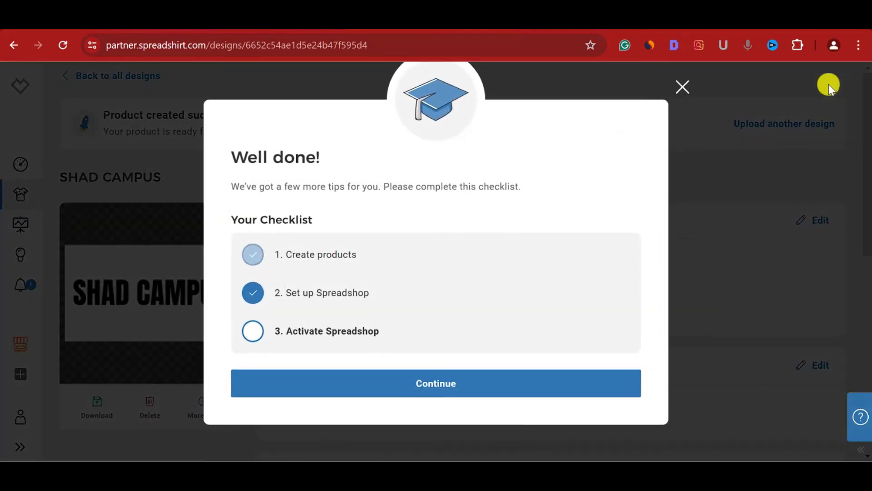
- Dismiss the Well done checklist and scroll through the offline SHAD CAMPUS shop preview
left_click(423, 385)
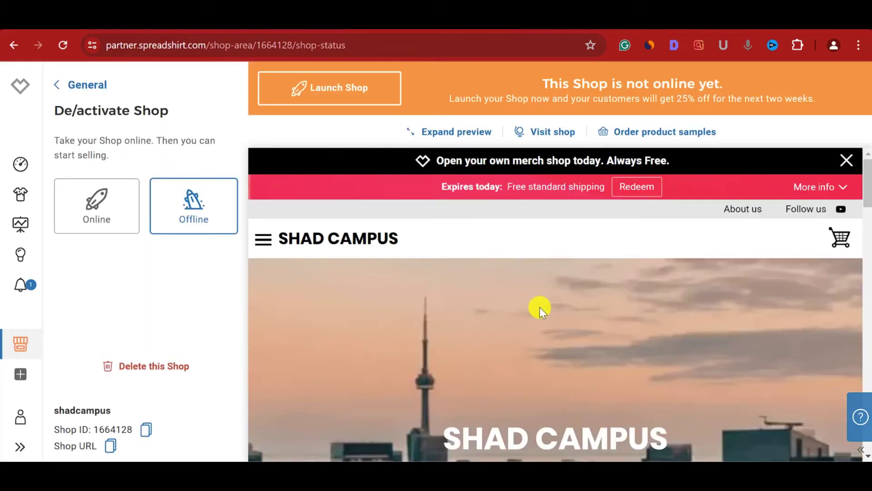
scroll(540, 307, "down", 10)
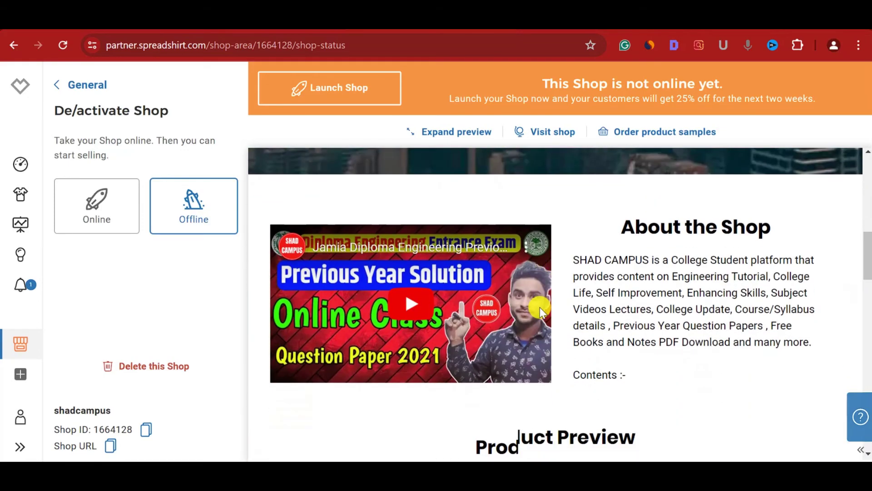
scroll(540, 307, "down", 10)
scroll(541, 313, "up", 4)
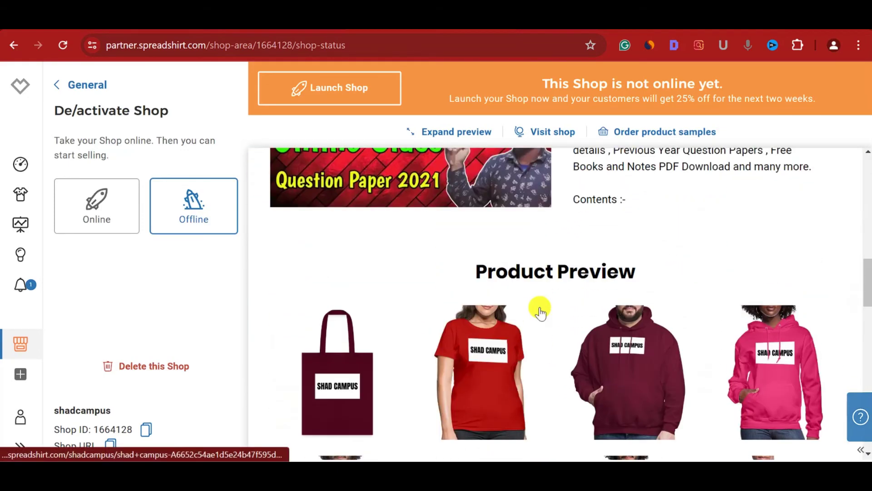
scroll(540, 311, "down", 3)
scroll(532, 349, "up", 6)
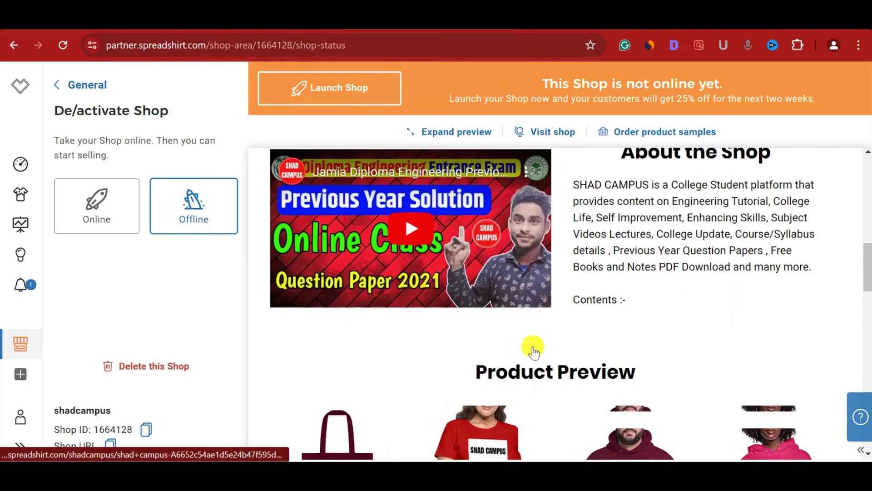
scroll(498, 281, "down", 12)
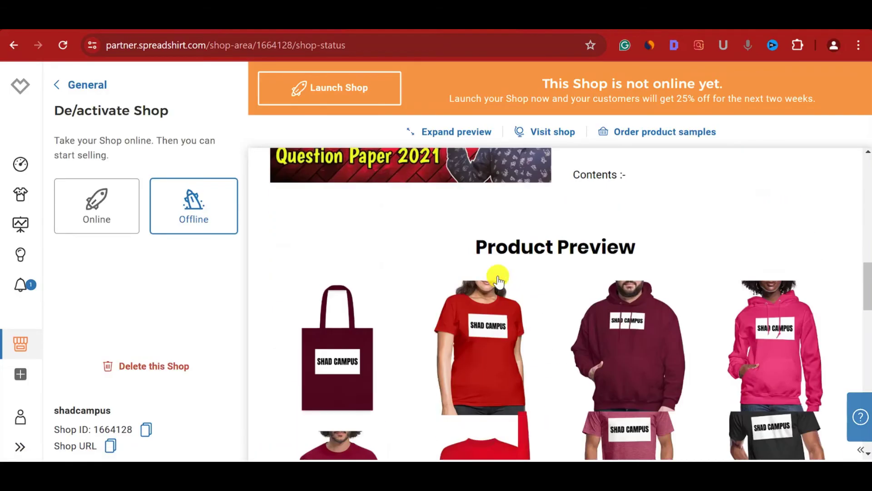
scroll(498, 280, "up", 3)
scroll(498, 279, "up", 15)
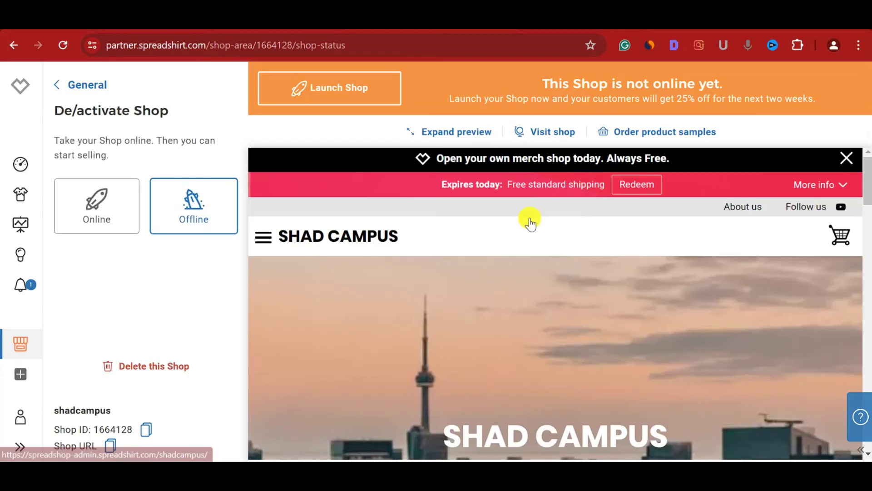
- Open and close the preview's category menu, then return to the YouTube Store tab
left_click(264, 238)
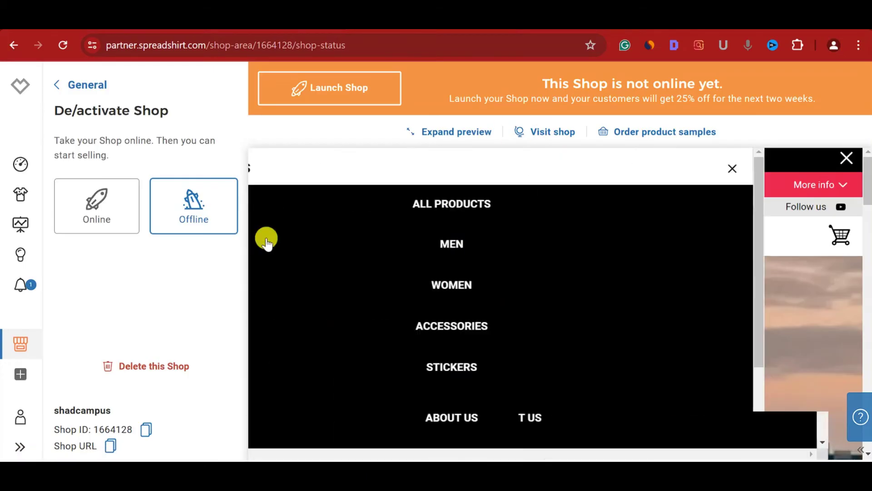
left_click(828, 170)
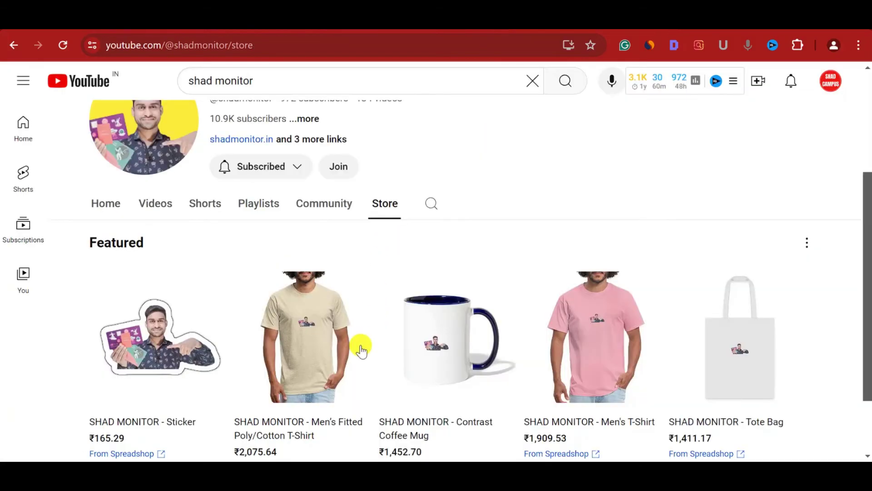
scroll(360, 346, "down", 3)
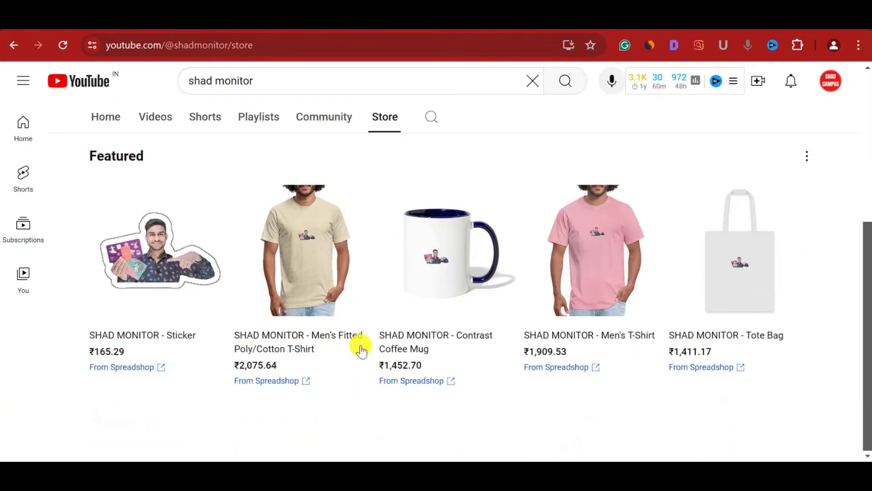
- Open the SHAD MONITOR Contrast Coffee Mug page, accept cookies, and browse it to the footer
left_click(435, 387)
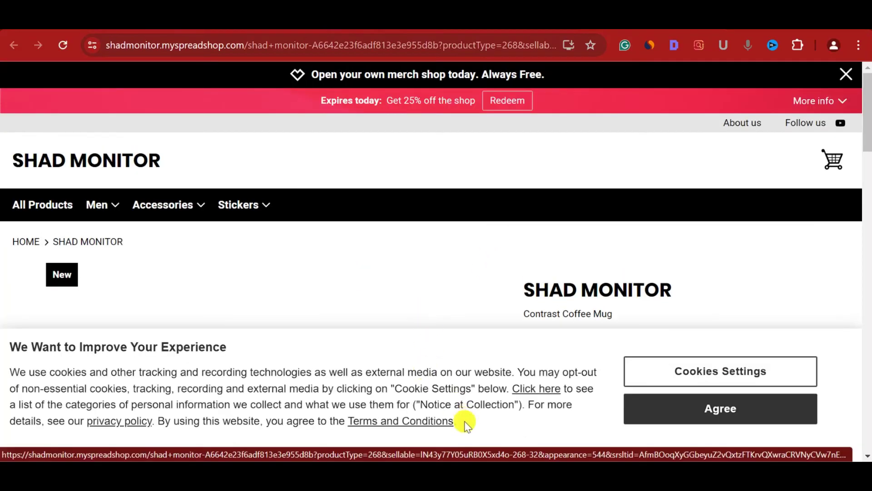
left_click(679, 411)
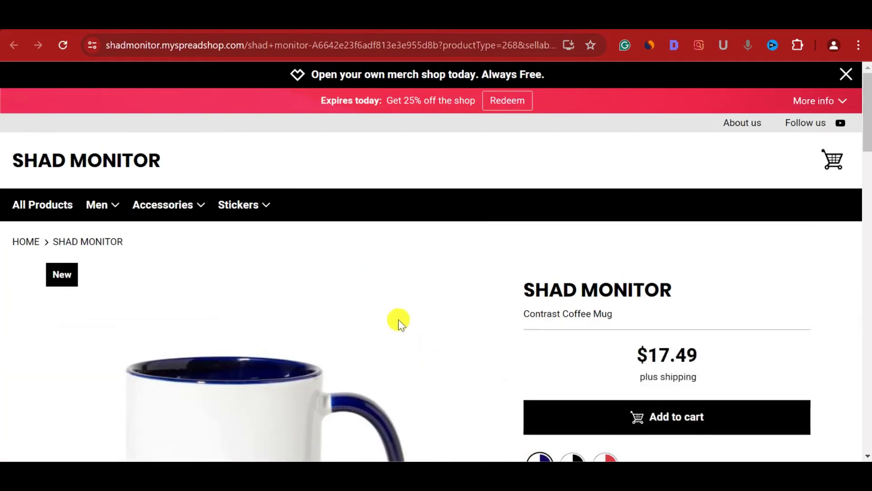
scroll(398, 320, "down", 6)
scroll(399, 320, "down", 3)
scroll(399, 320, "up", 4)
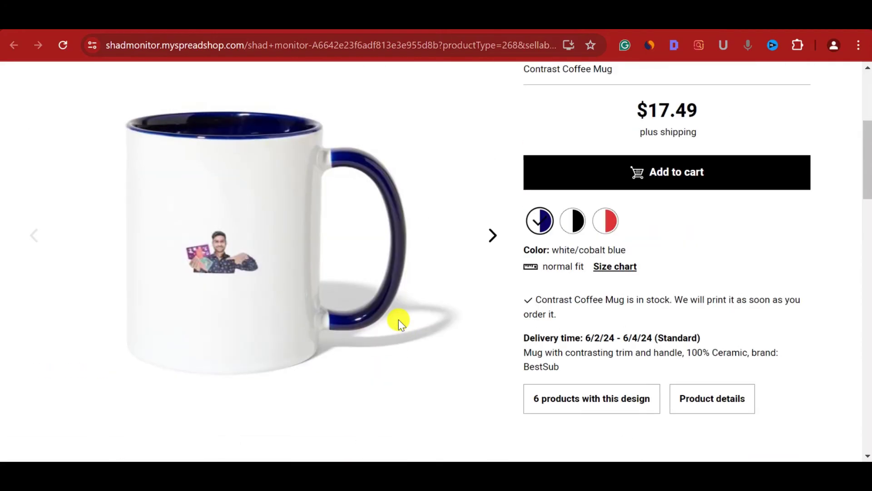
scroll(338, 366, "down", 6)
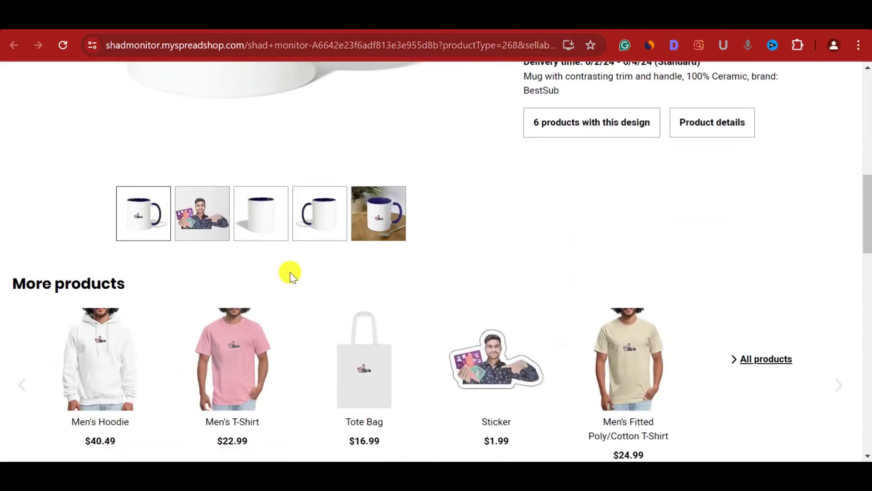
scroll(288, 272, "down", 10)
scroll(289, 274, "down", 4)
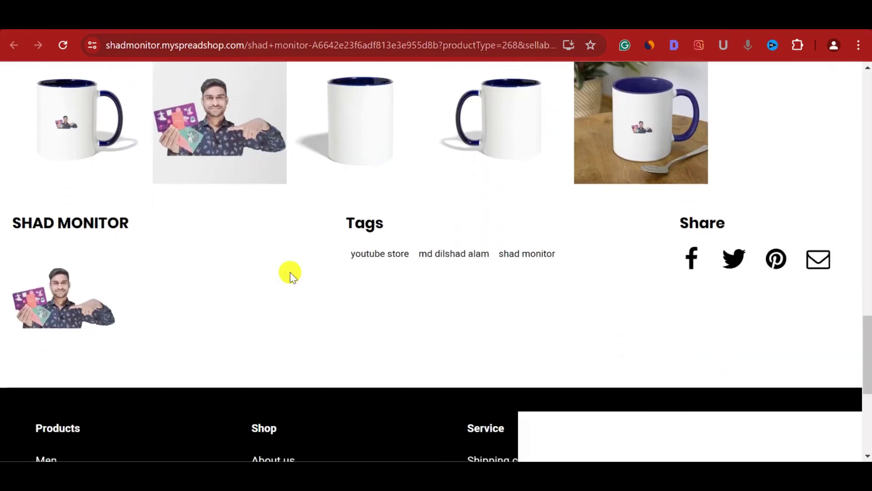
scroll(288, 272, "up", 20)
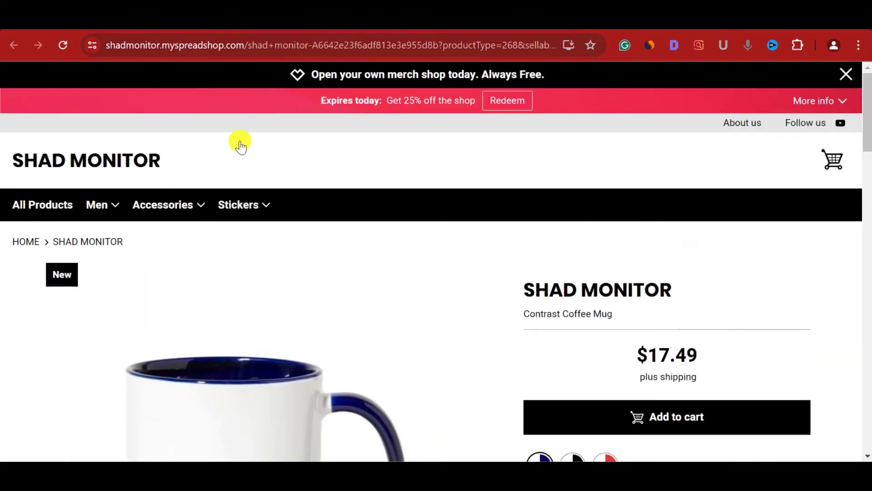
- Return to the shop status page and start taking the SHAD CAMPUS shop online
key("ctrl+w")
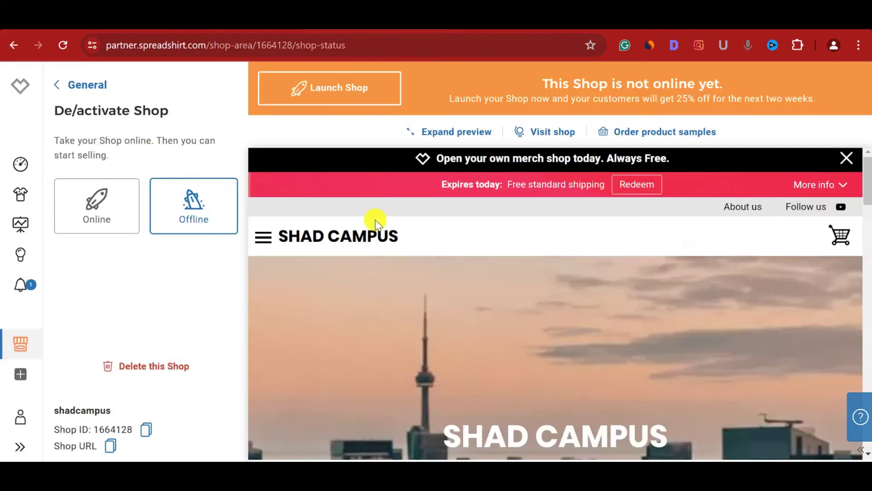
scroll(411, 234, "down", 4)
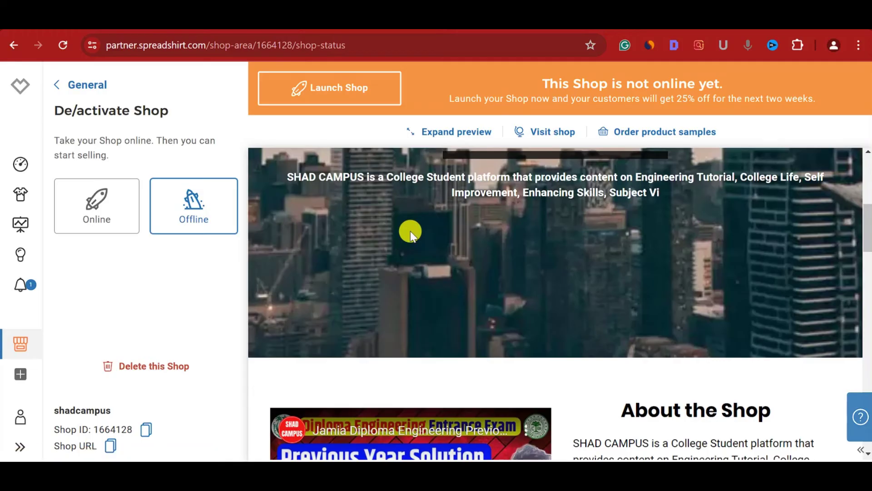
scroll(410, 234, "down", 7)
scroll(411, 231, "down", 5)
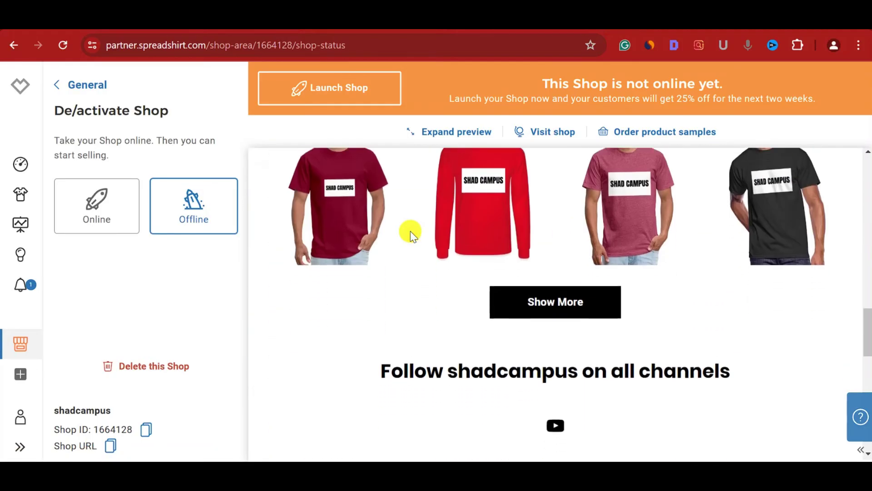
left_click(94, 210)
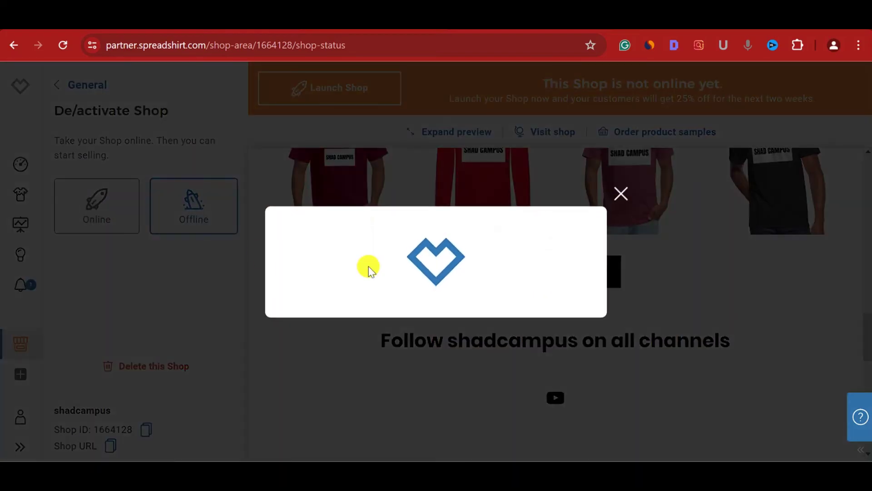
scroll(370, 305, "down", 3)
left_click(370, 306)
scroll(372, 311, "up", 3)
scroll(366, 243, "down", 2)
- Enter the payout name and select India as the country
left_click(363, 205)
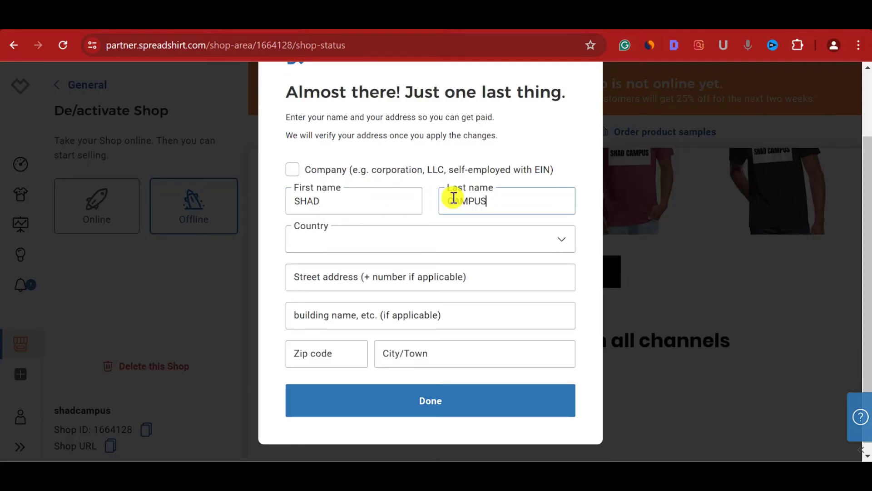
left_click(435, 254)
key("i")
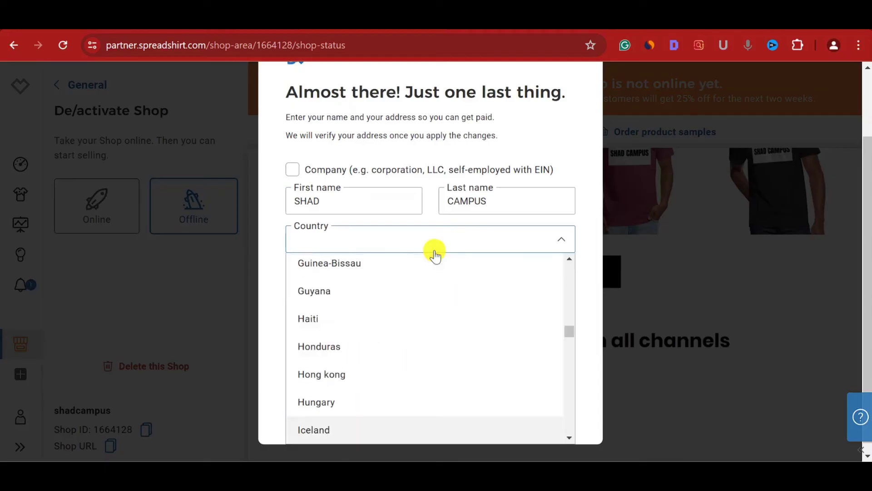
key("n")
key("d")
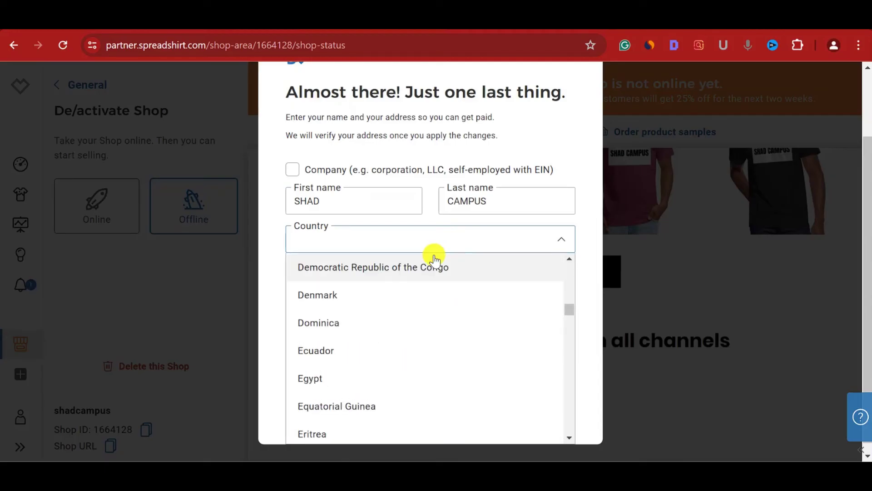
left_click(390, 244)
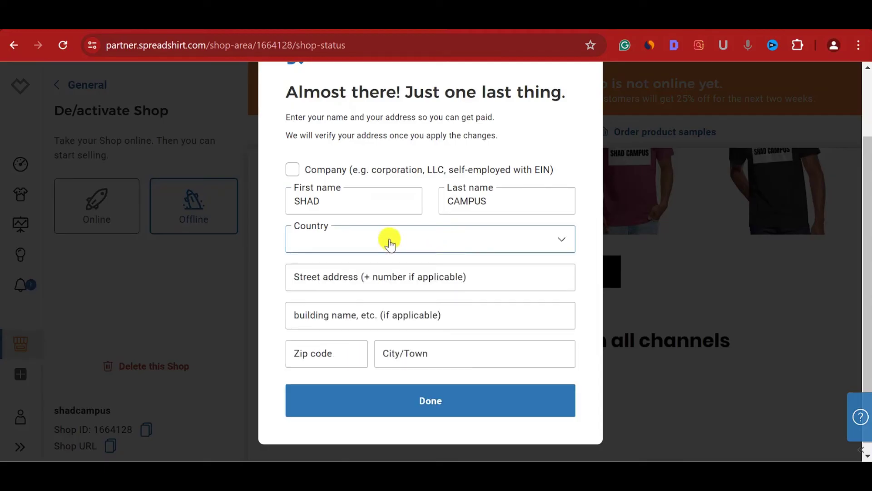
left_click(562, 245)
scroll(480, 302, "down", 5)
scroll(480, 299, "down", 10)
scroll(479, 299, "up", 5)
scroll(391, 286, "up", 3)
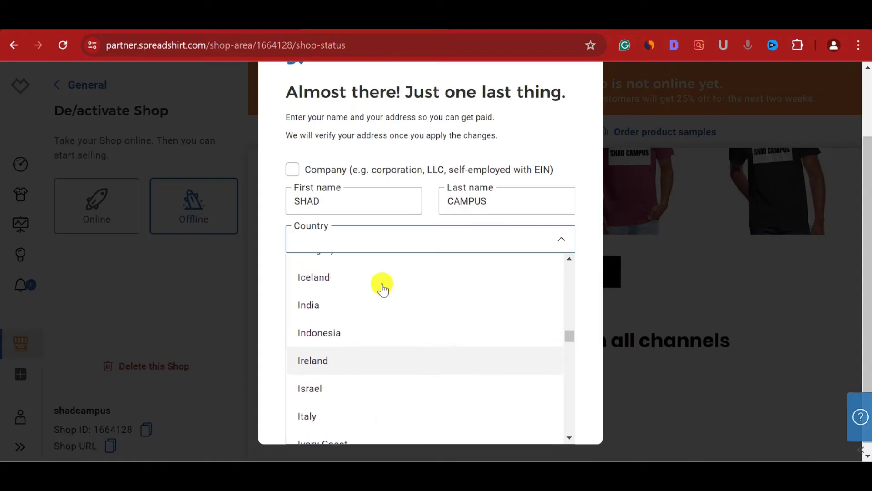
left_click(372, 305)
- Fill in the street address, zip code and city, then submit the form
left_click(359, 284)
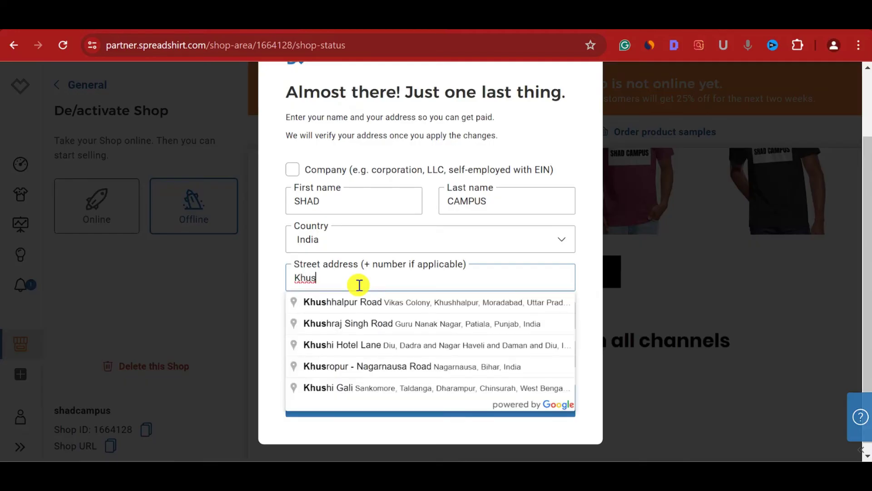
key("BackSpace")
key("BackSpace")
key("BackSpace")
key("BackSpace")
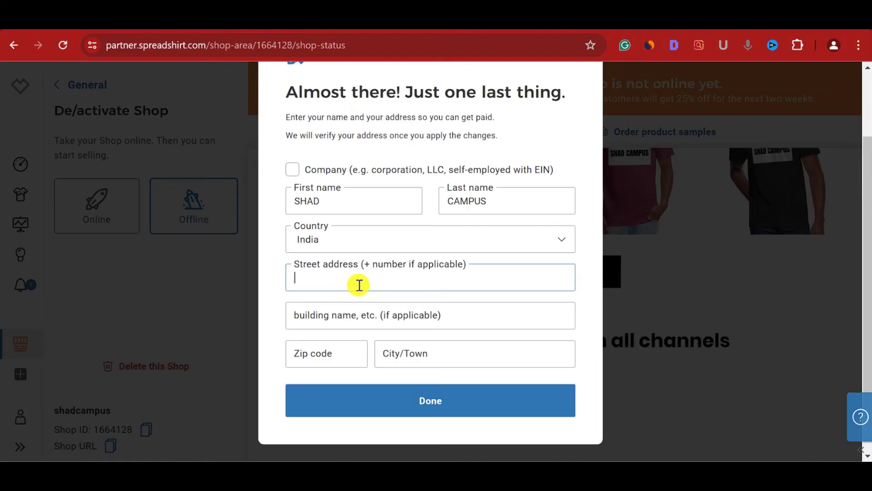
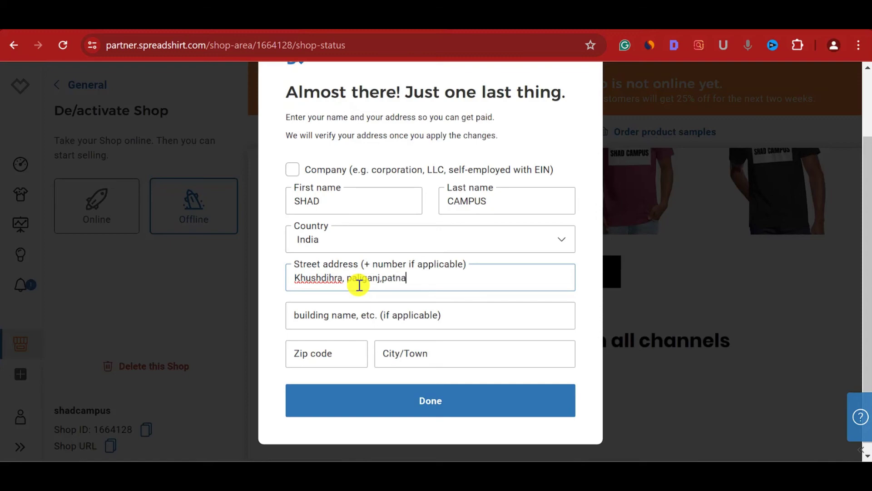
left_click(379, 315)
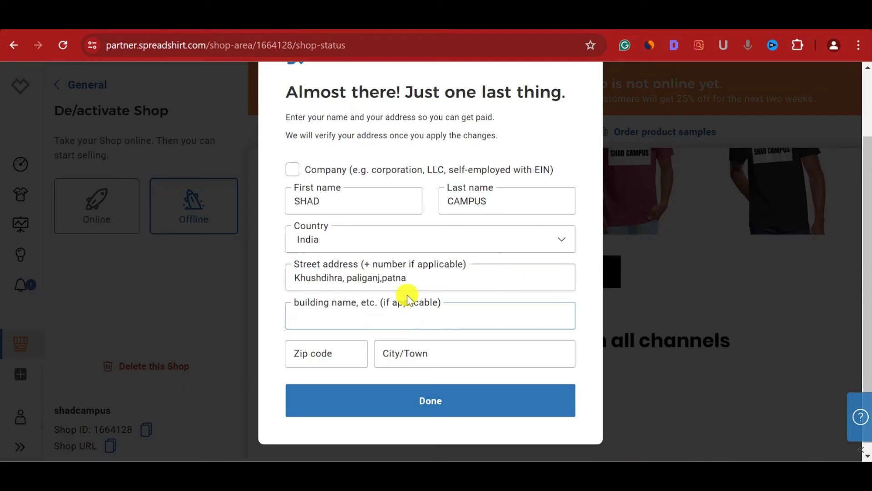
left_click(330, 357)
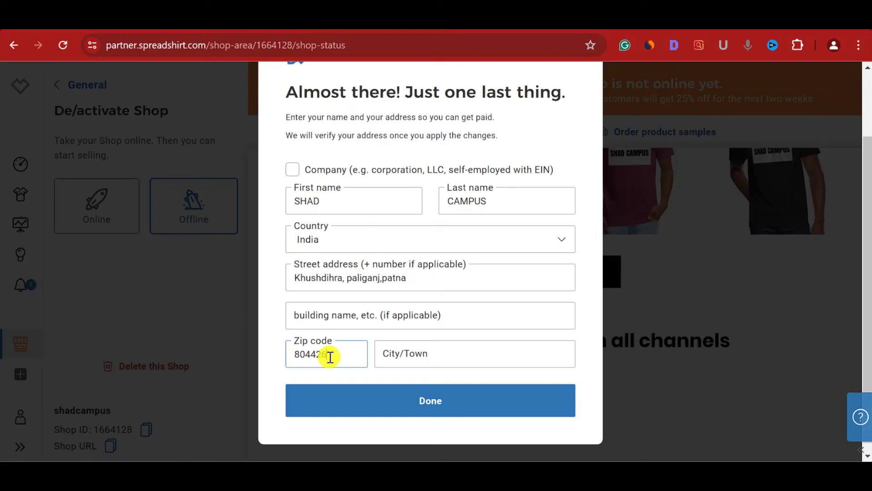
left_click(433, 355)
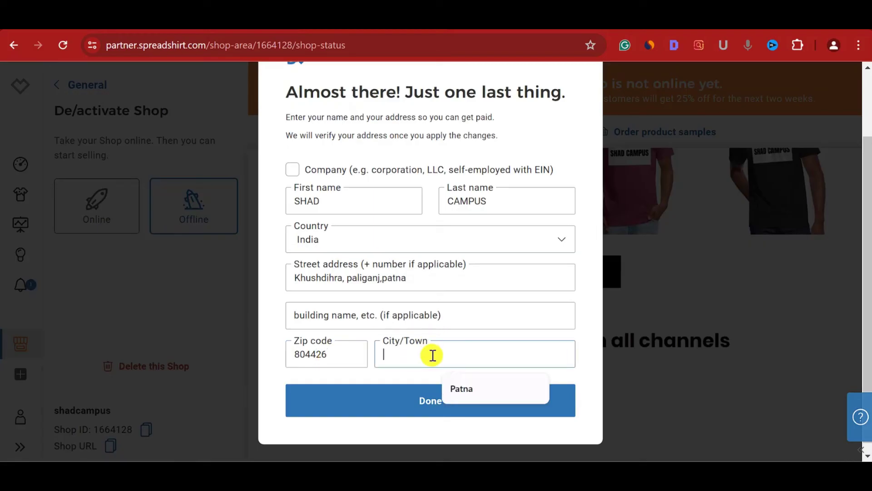
left_click(467, 390)
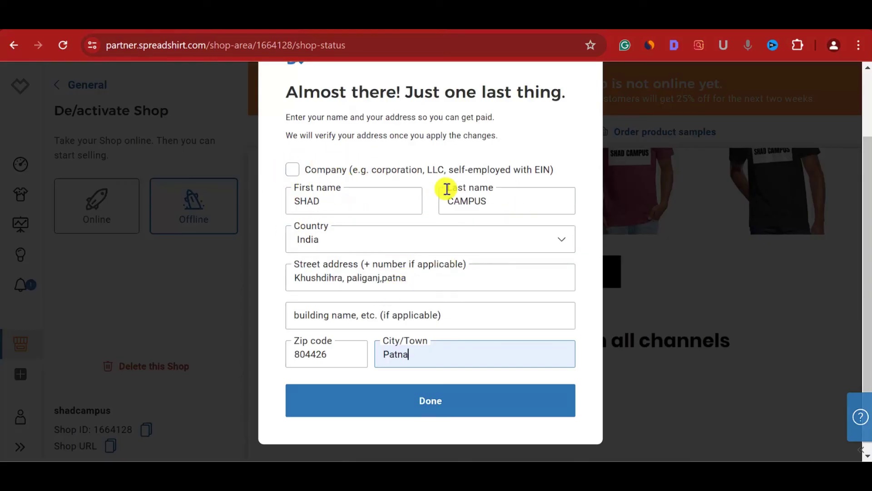
scroll(376, 305, "down", 1)
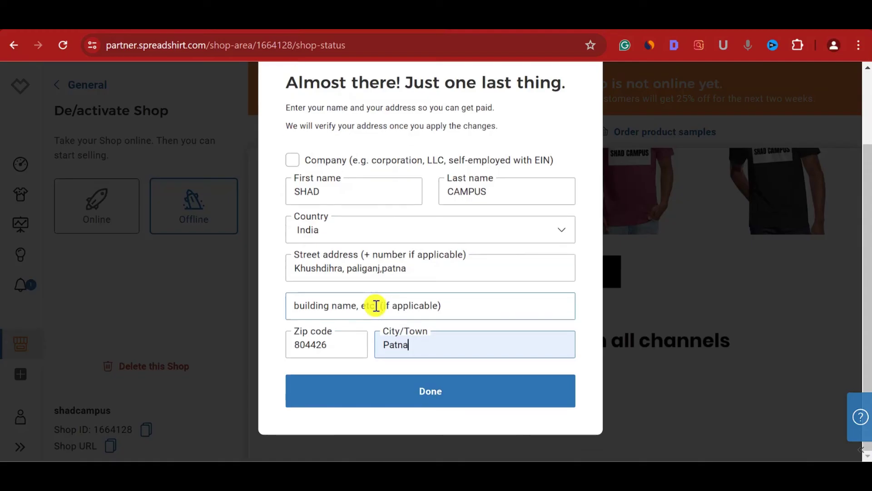
left_click(403, 390)
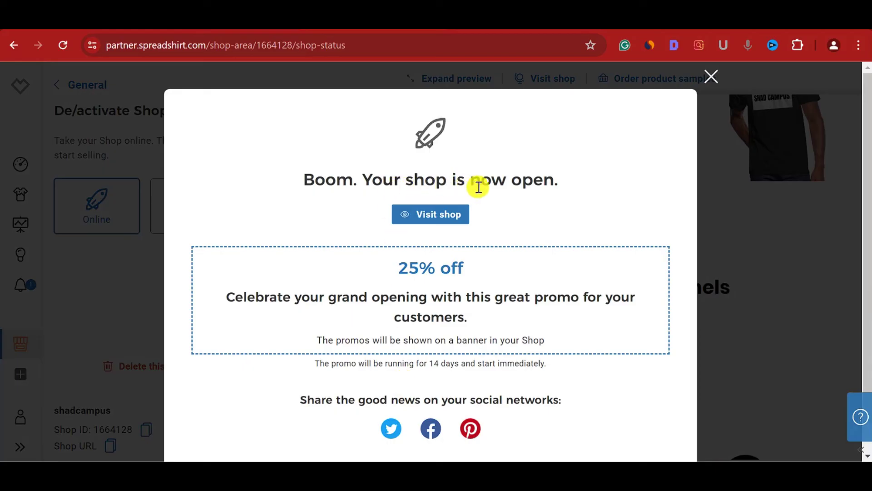
- Dismiss the shop-is-open message and continue past the completed setup checklist
scroll(506, 287, "down", 2)
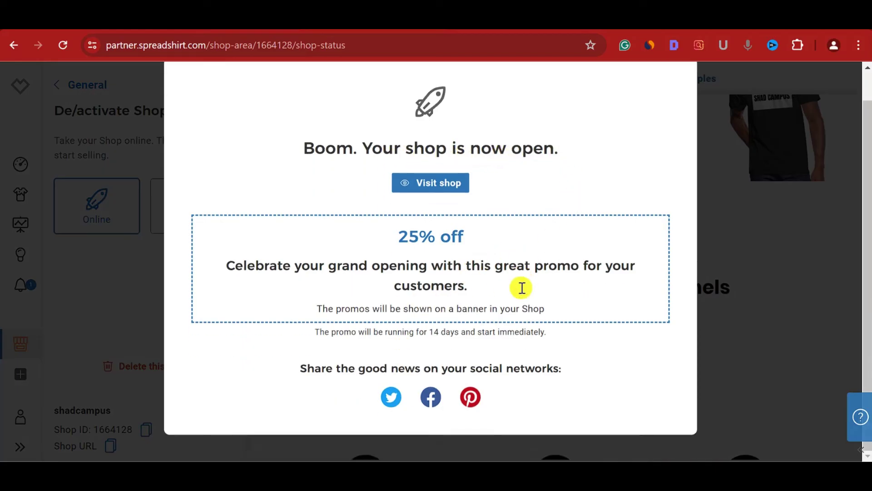
scroll(506, 287, "up", 2)
left_click(715, 78)
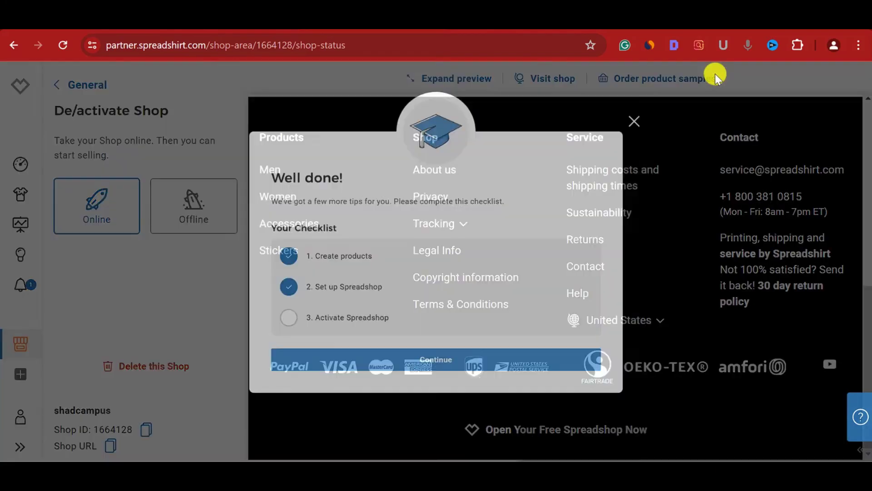
left_click(452, 377)
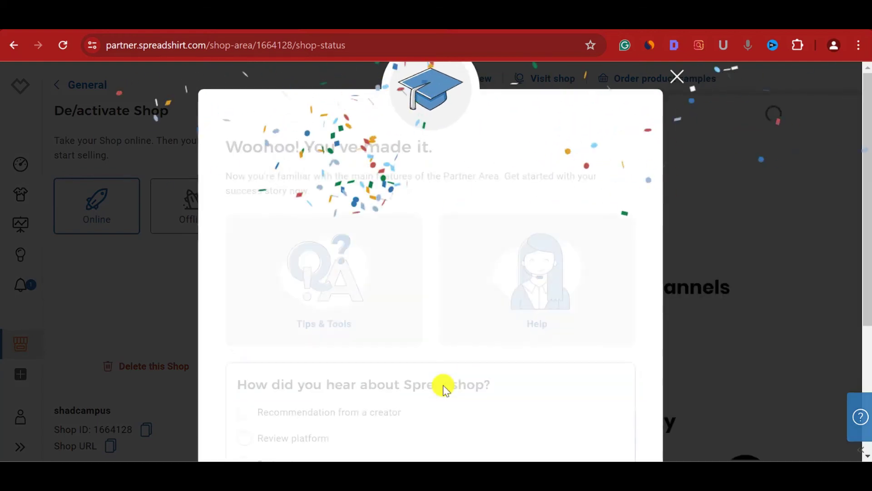
- Answer the how-did-you-hear survey with 'Search engines or social media' and submit it
scroll(463, 288, "down", 2)
scroll(462, 288, "down", 2)
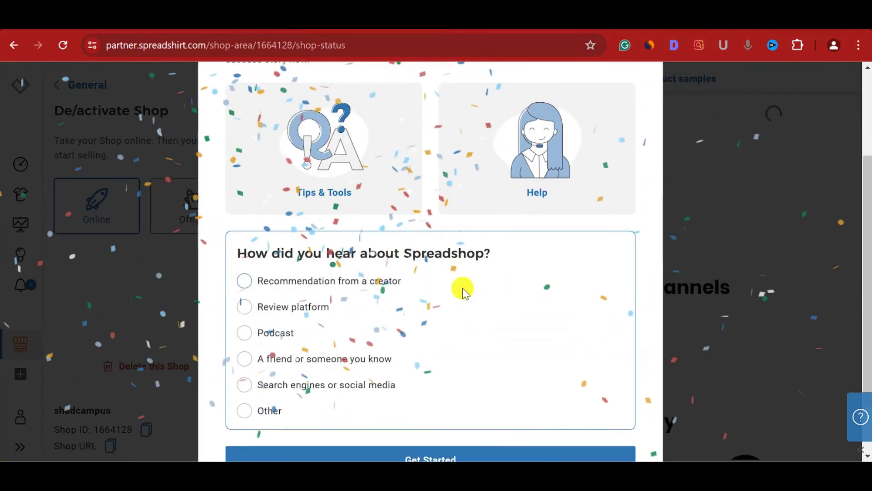
scroll(359, 287, "down", 2)
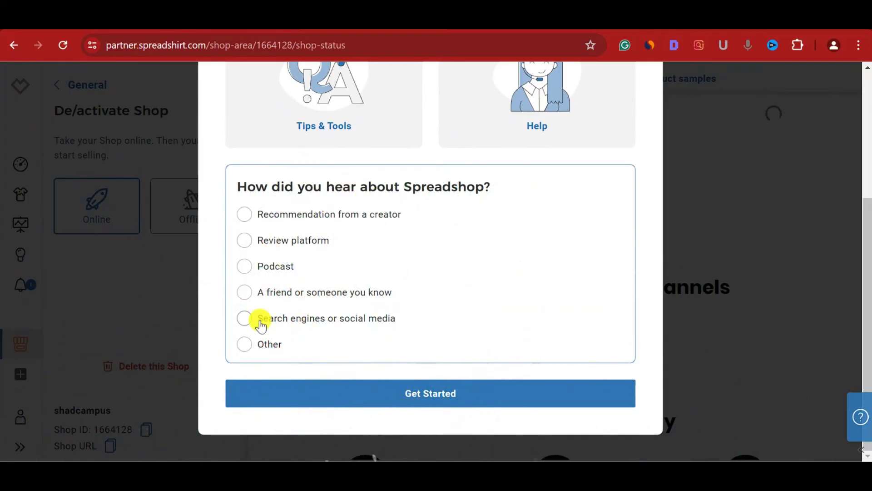
left_click(245, 318)
left_click(379, 407)
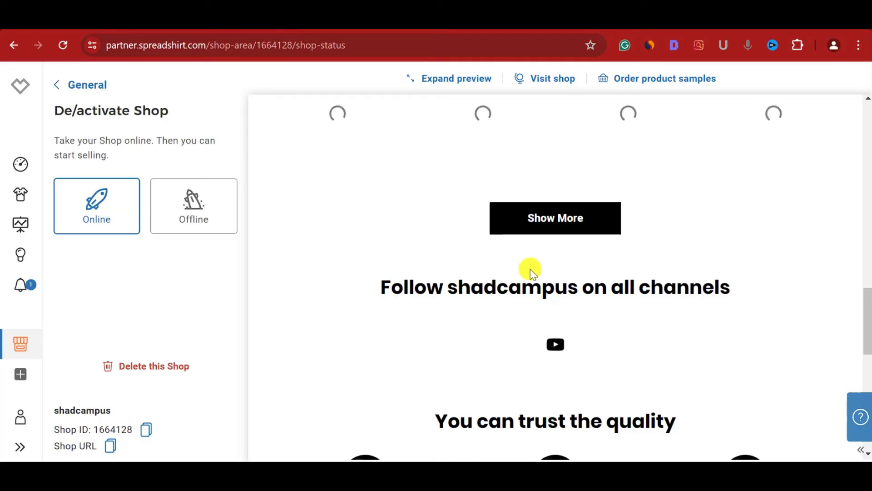
scroll(529, 271, "down", 5)
scroll(530, 271, "up", 12)
scroll(530, 271, "up", 2)
scroll(530, 270, "down", 5)
scroll(530, 271, "up", 10)
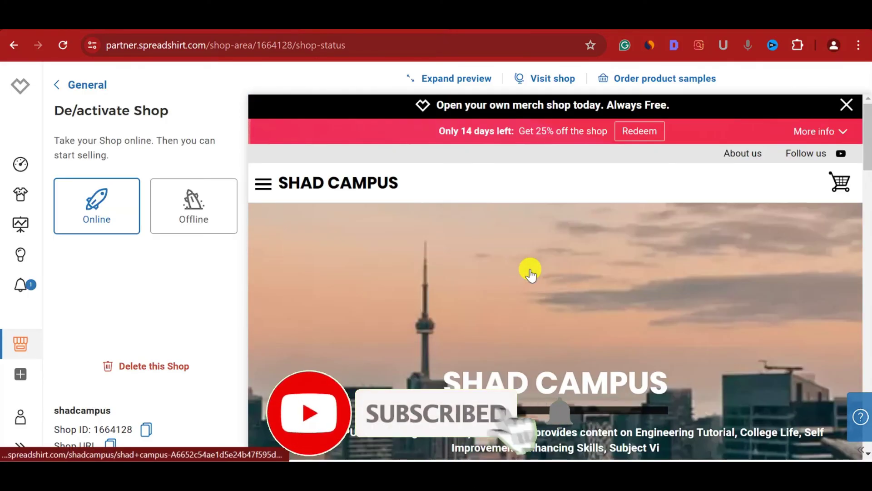
scroll(530, 270, "down", 8)
scroll(502, 301, "down", 2)
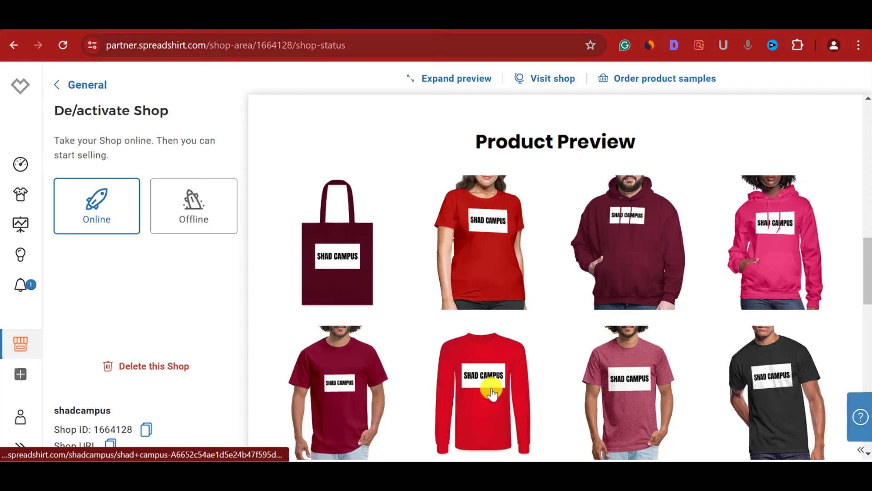
scroll(491, 329, "down", 3)
scroll(491, 334, "down", 5)
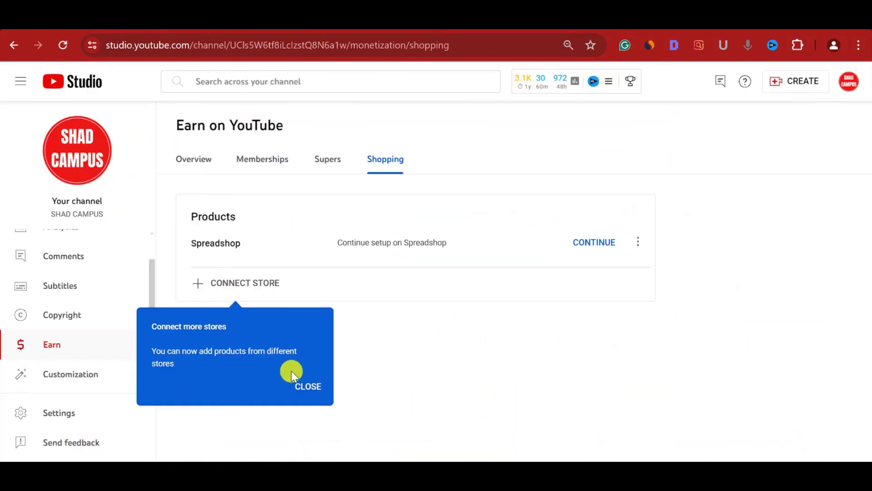
- Close the connect-more-stores tip, reload, then go back and forward to the Earn overview
left_click(308, 386)
left_click(63, 48)
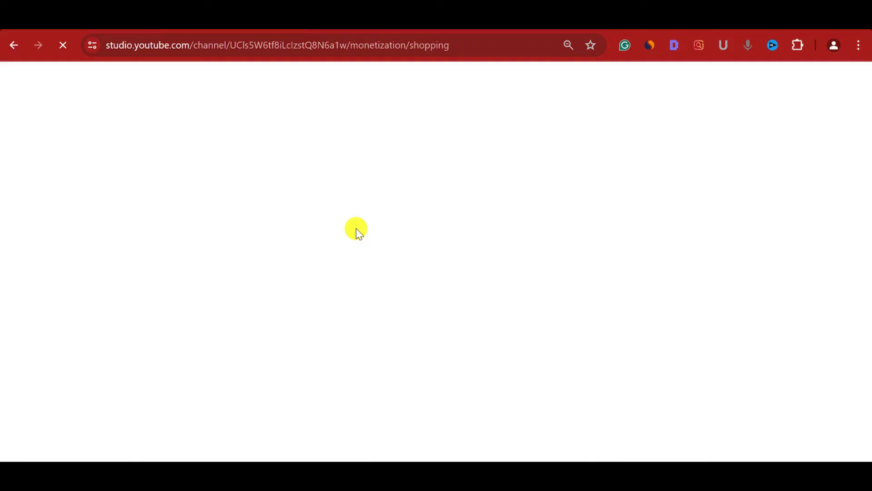
left_click(14, 45)
left_click(15, 48)
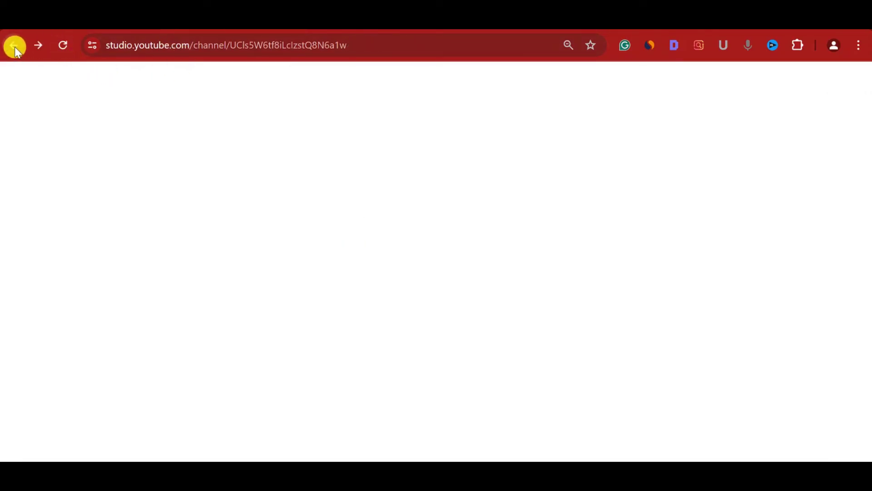
left_click(14, 47)
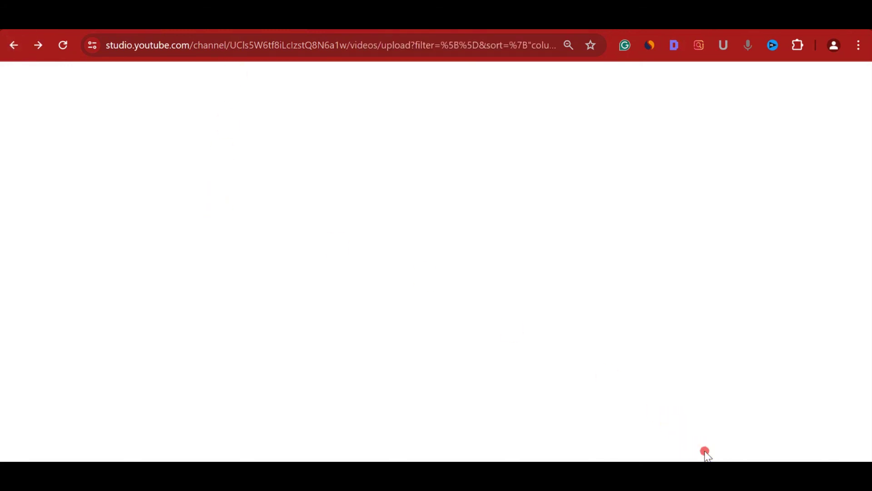
key("alt+Right")
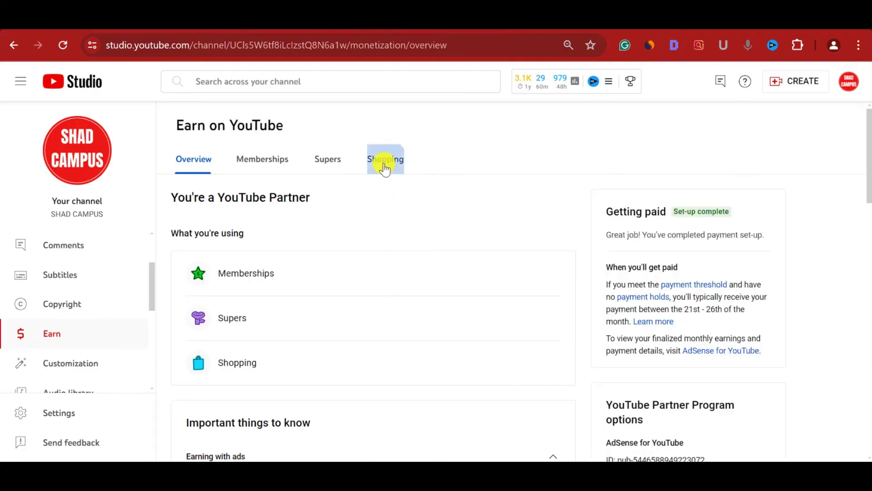
- In Earn > Shopping, toggle 'Display products on channel' off and back on
left_click(385, 172)
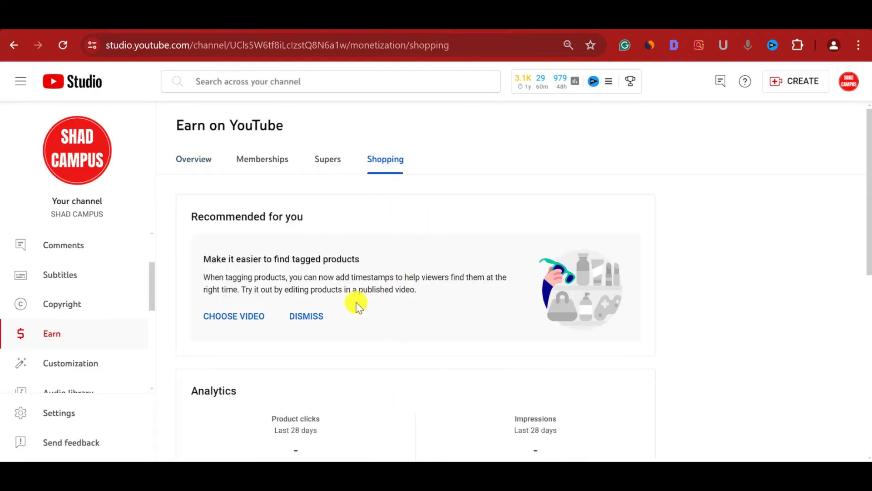
scroll(357, 303, "down", 3)
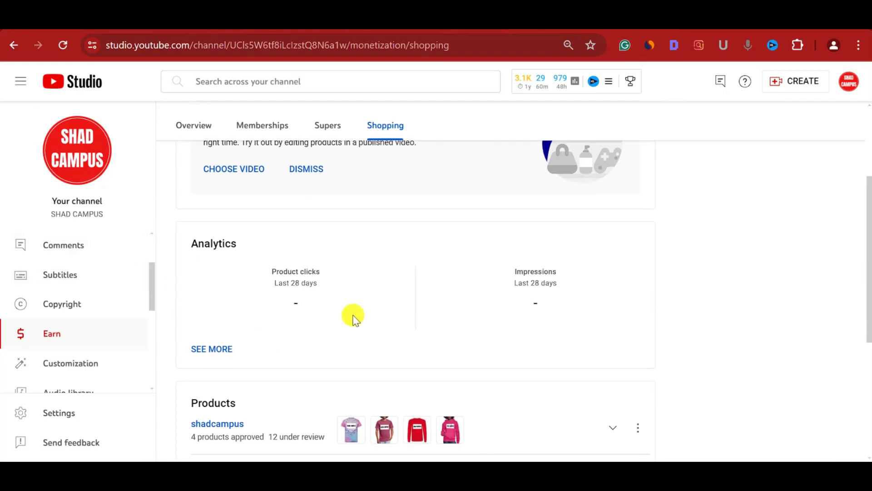
scroll(350, 313, "down", 2)
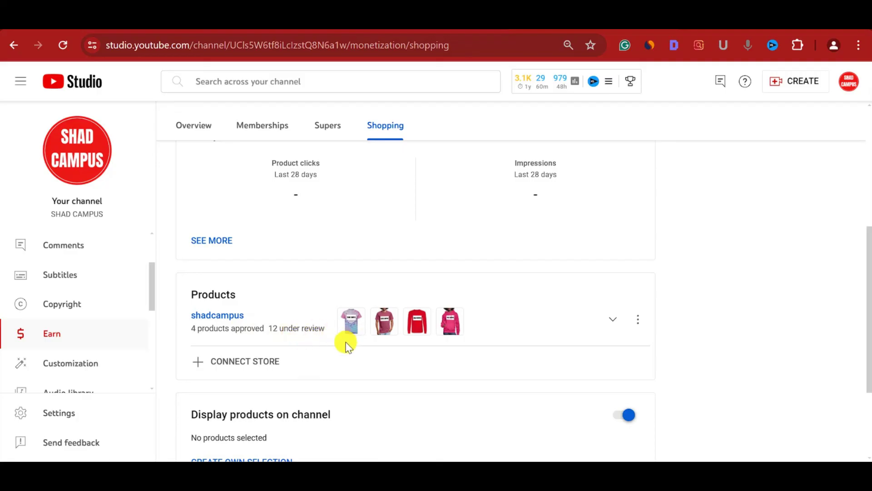
scroll(347, 346, "down", 2)
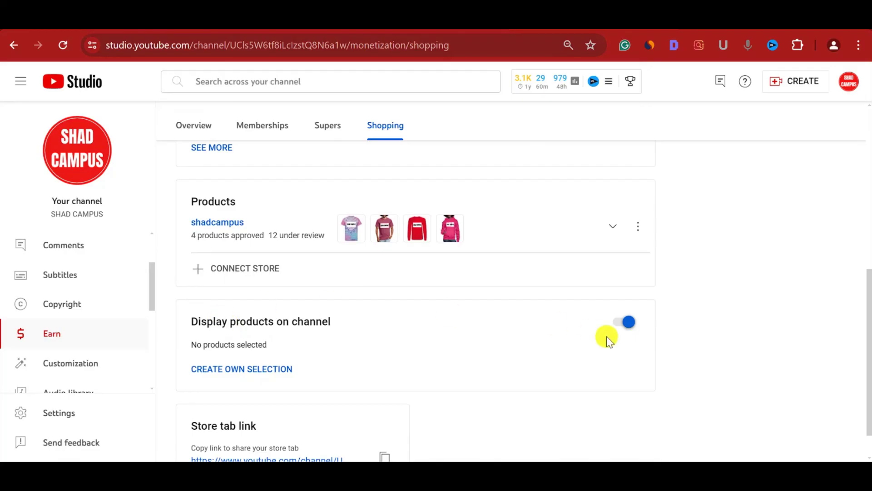
left_click(629, 325)
left_click(629, 325)
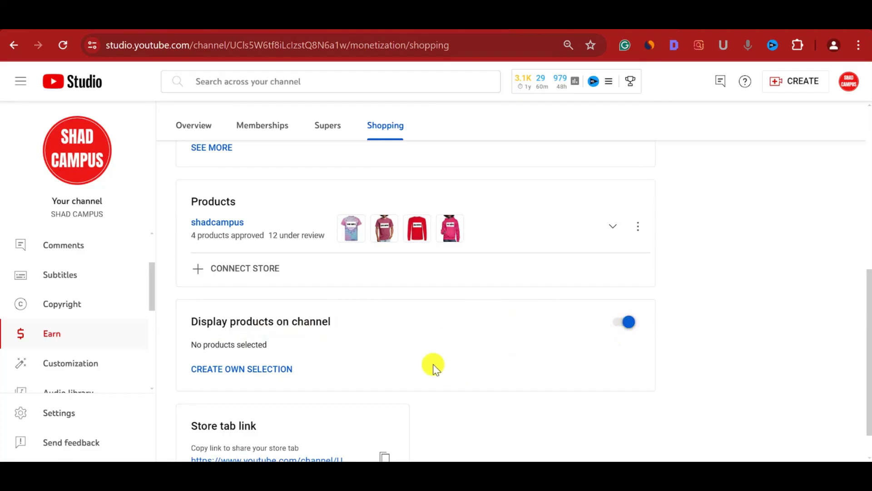
- Expand the shadcampus store row showing 4 products approved and 12 under review
scroll(434, 365, "down", 1)
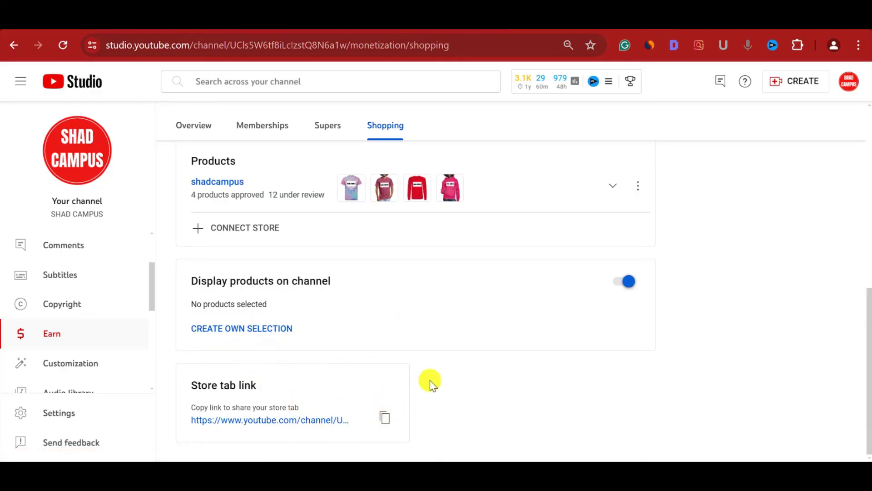
scroll(430, 382, "up", 2)
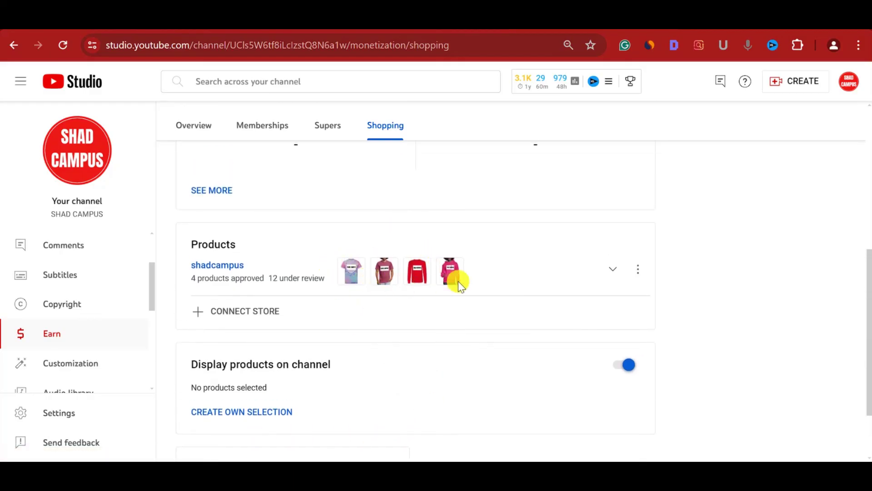
left_click(613, 269)
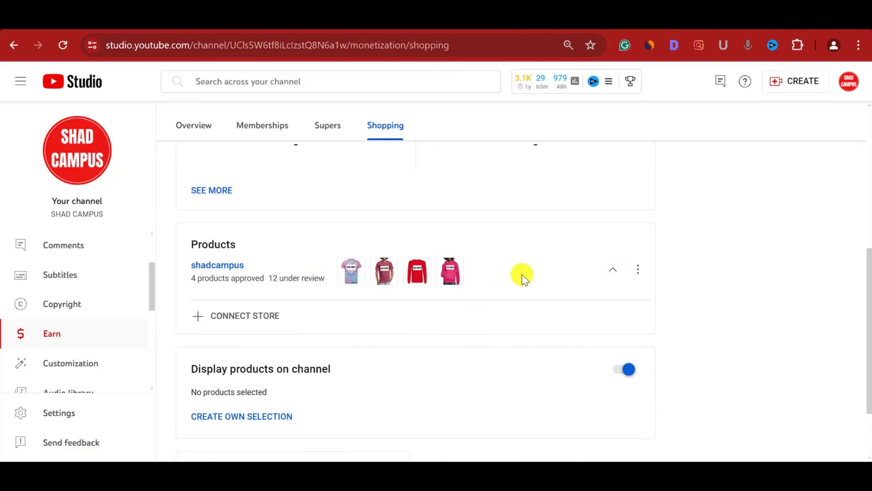
scroll(497, 340, "up", 3)
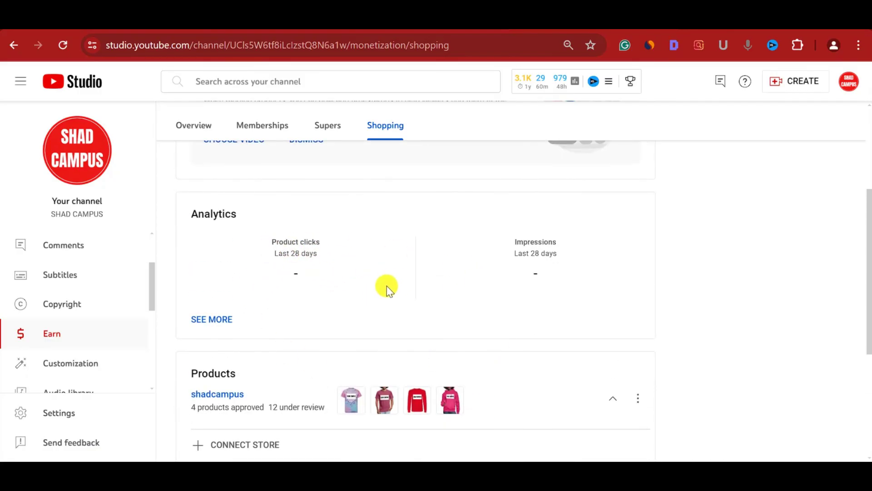
scroll(386, 285, "up", 4)
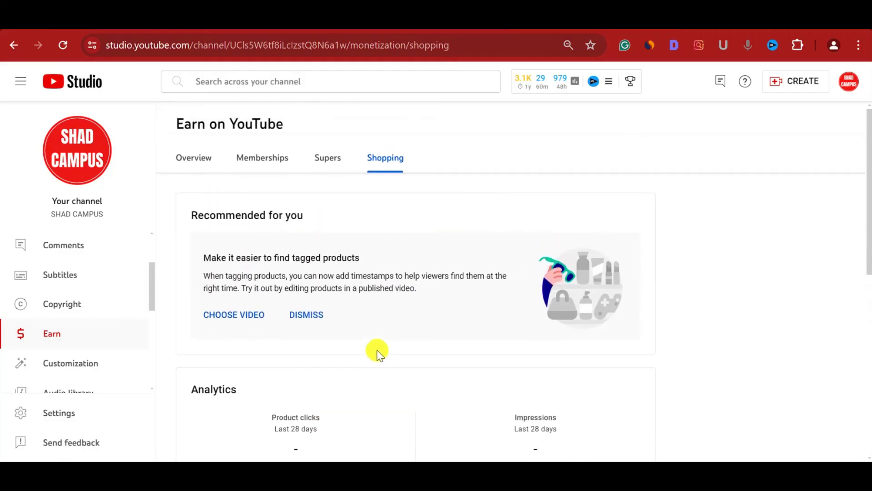
scroll(371, 361, "up", 1)
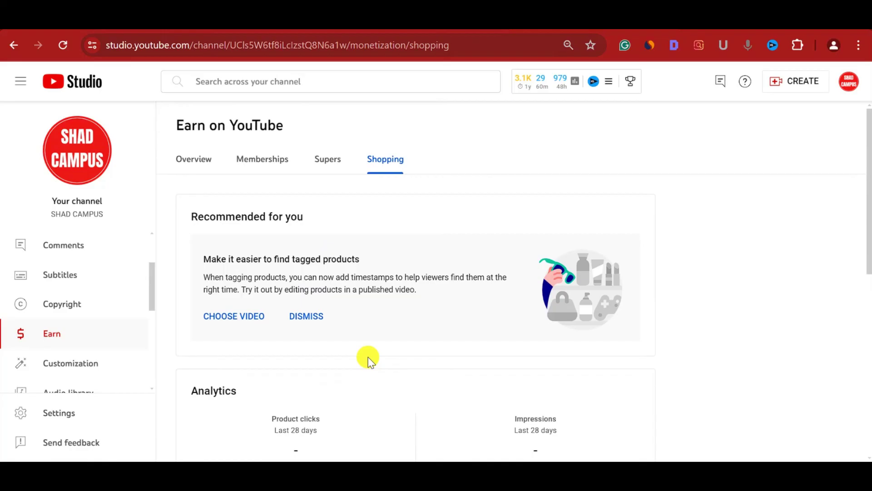
- Switch to the channel's Store tab and browse the featured Spreadshop merchandise
left_click(284, 28)
scroll(467, 334, "down", 3)
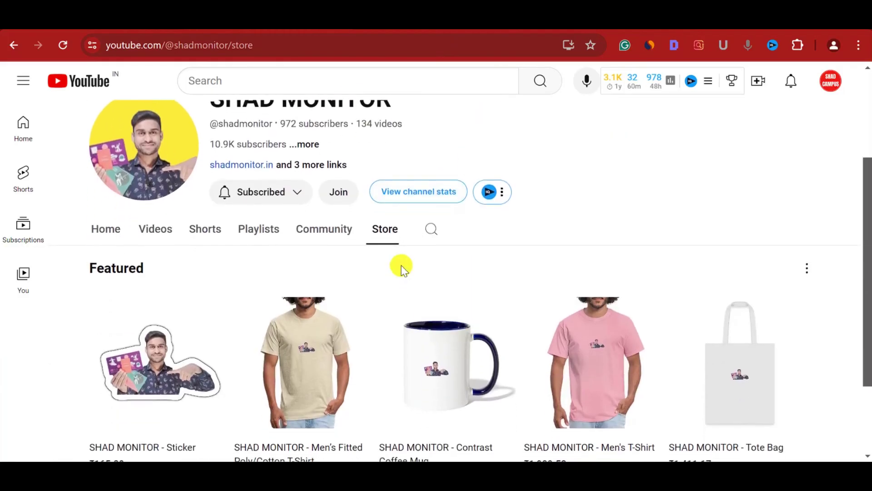
scroll(400, 322, "down", 2)
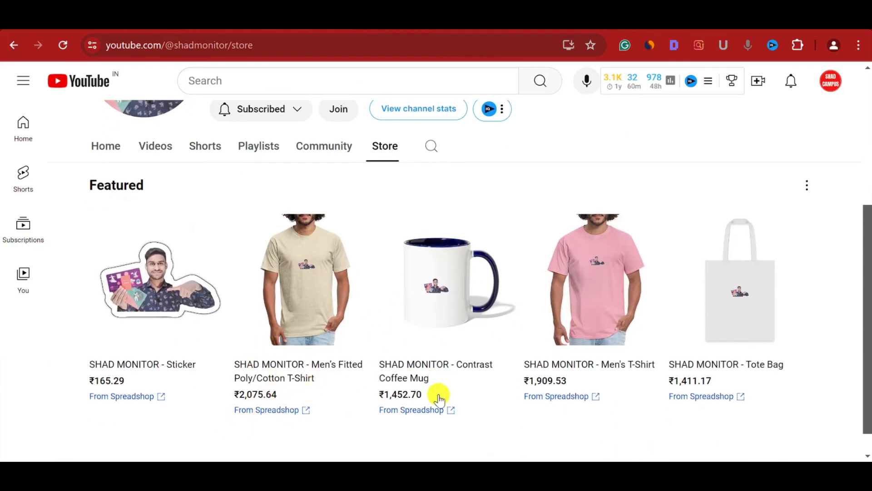
- Open the fitted T-shirt's 'From Spreadshop' product page, then close it to return to the Store
left_click(295, 410)
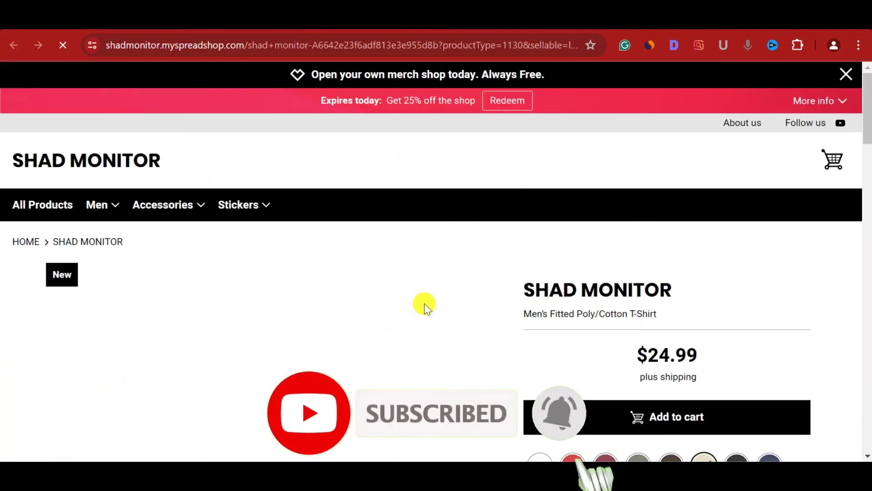
scroll(359, 336, "down", 14)
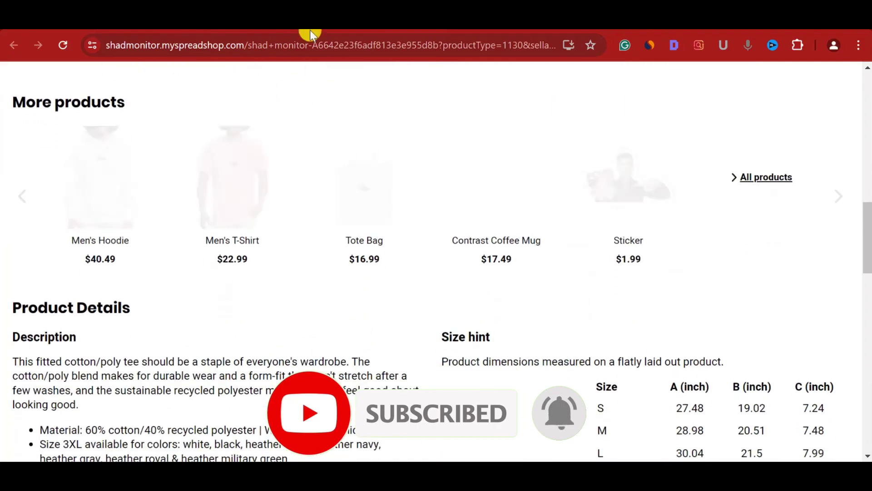
key("ctrl+w")
scroll(268, 182, "up", 2)
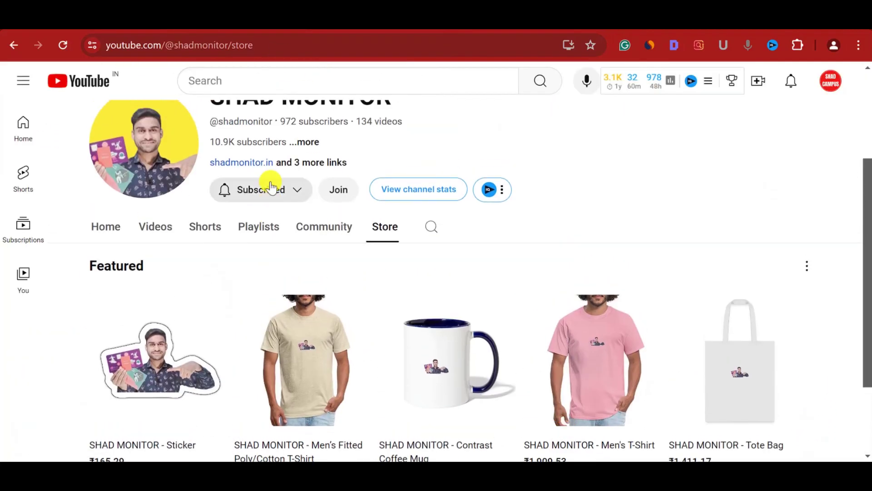
scroll(203, 219, "up", 1)
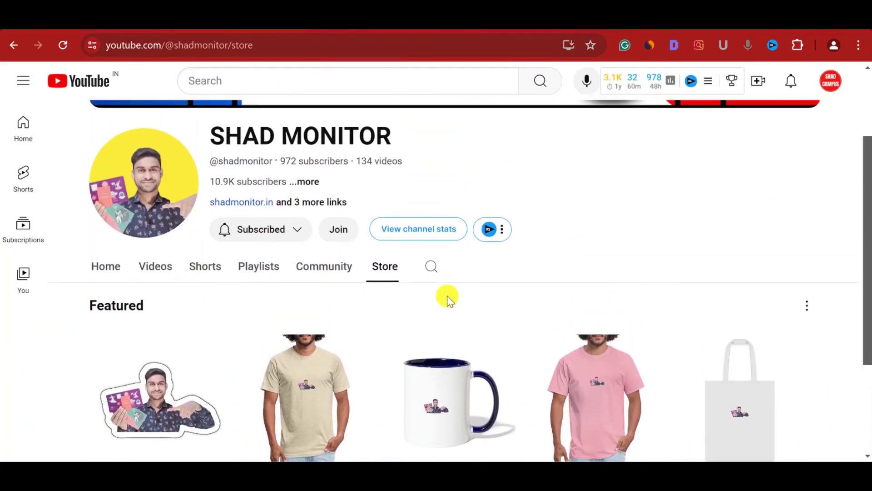
scroll(447, 298, "down", 1)
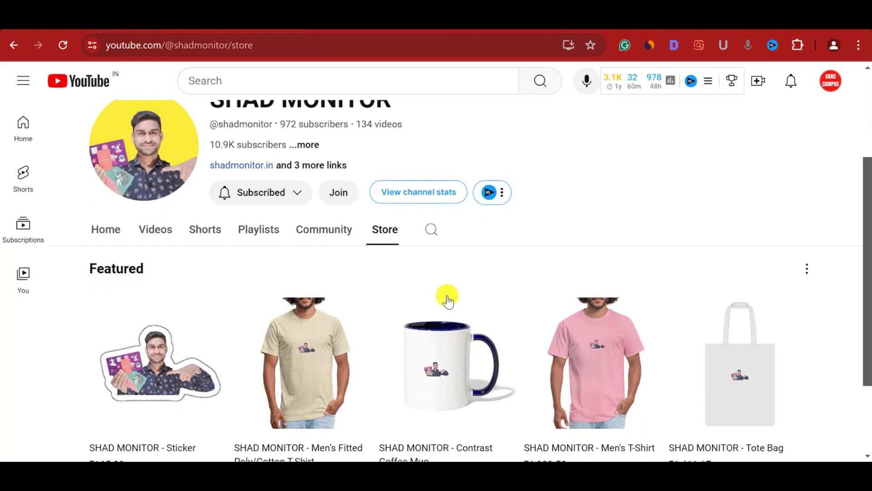